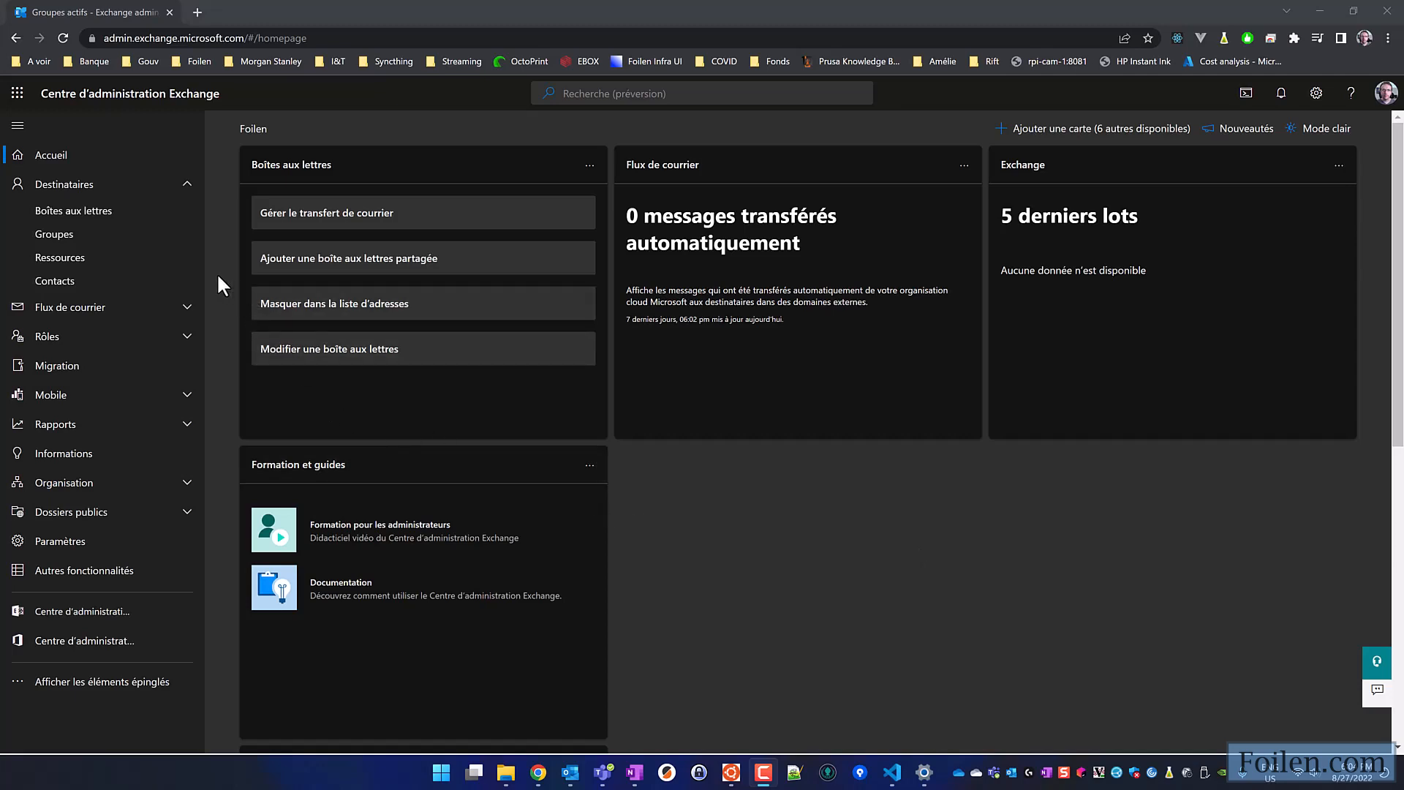
# - Review the new contact form's fields for the Contact de courrier type and close it without adding a contact
pyautogui.click(67, 295)
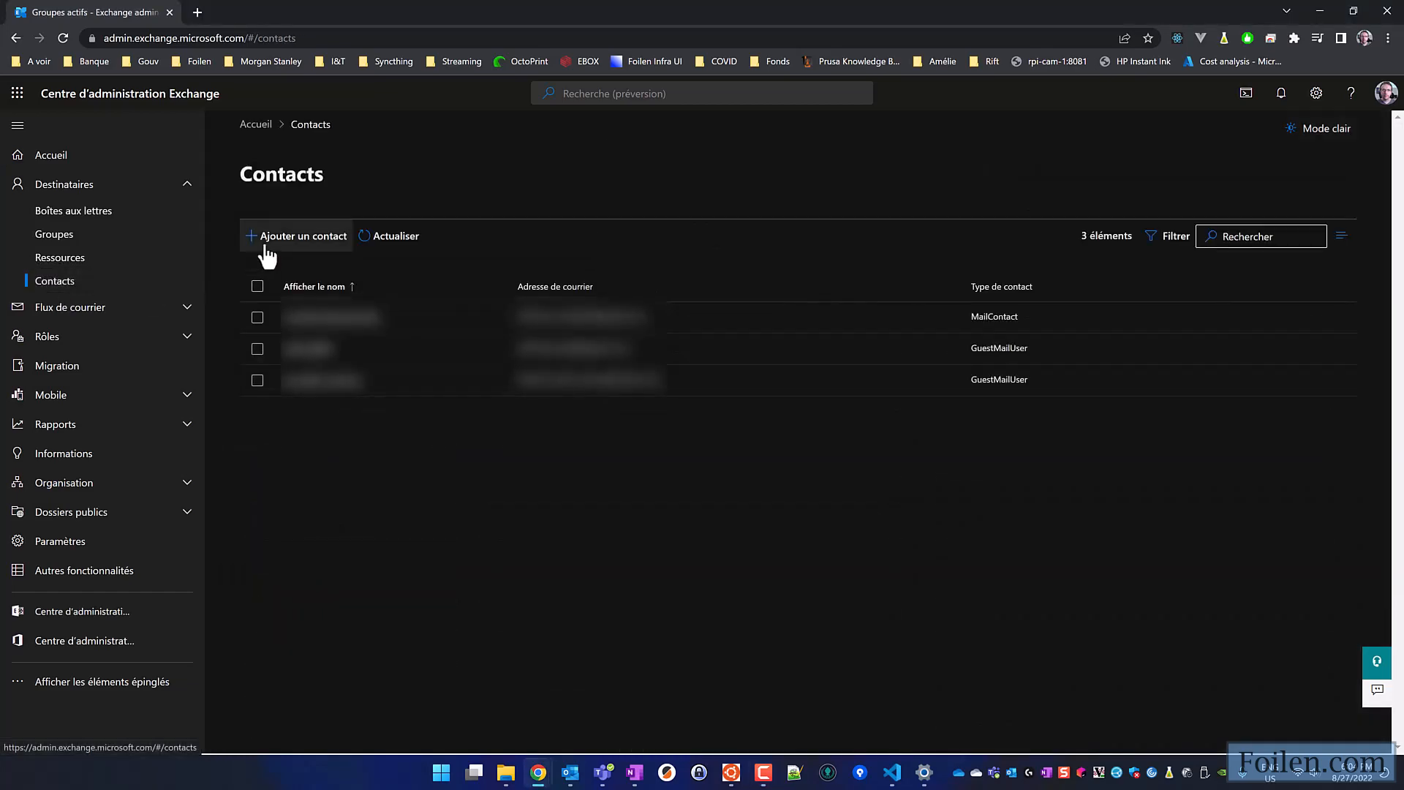
pyautogui.click(299, 239)
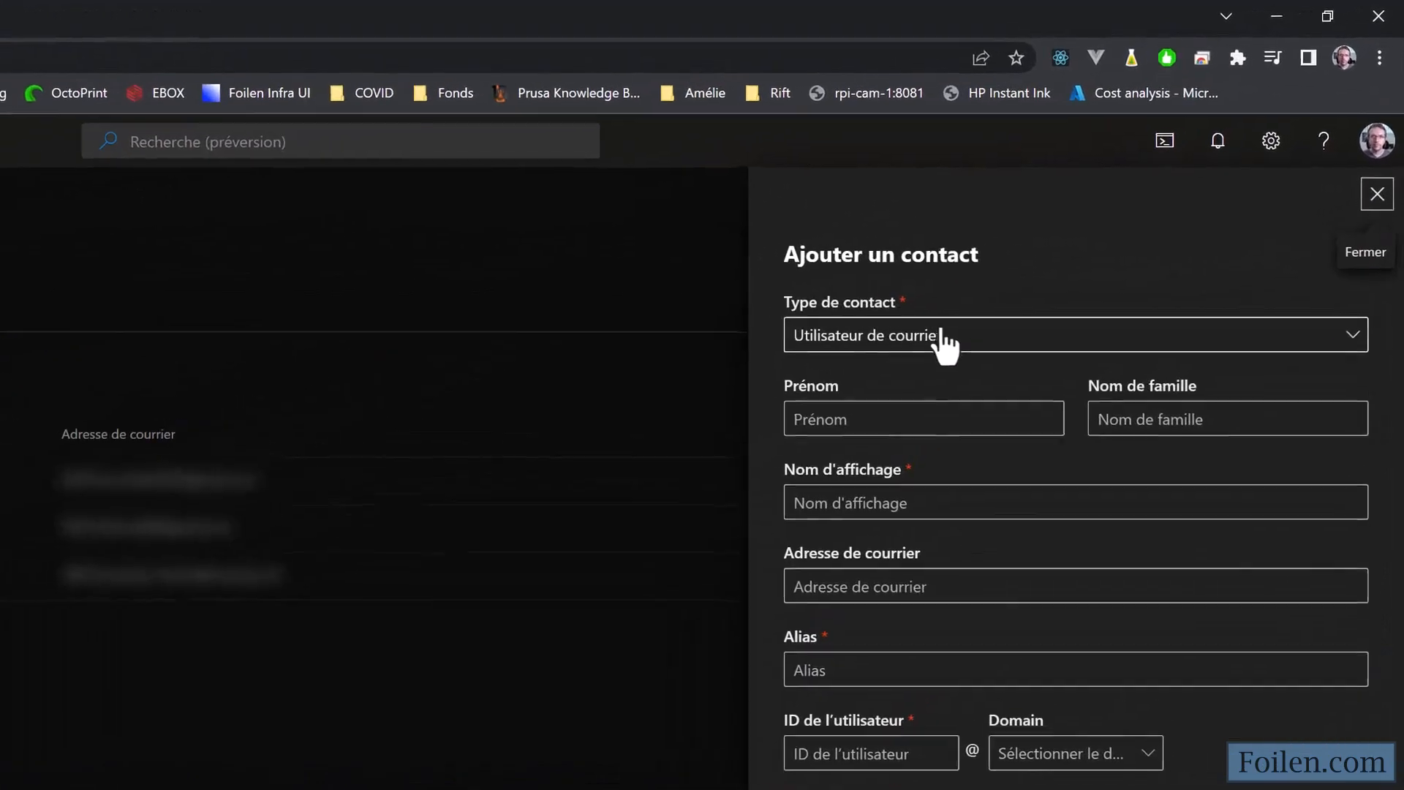
pyautogui.click(945, 344)
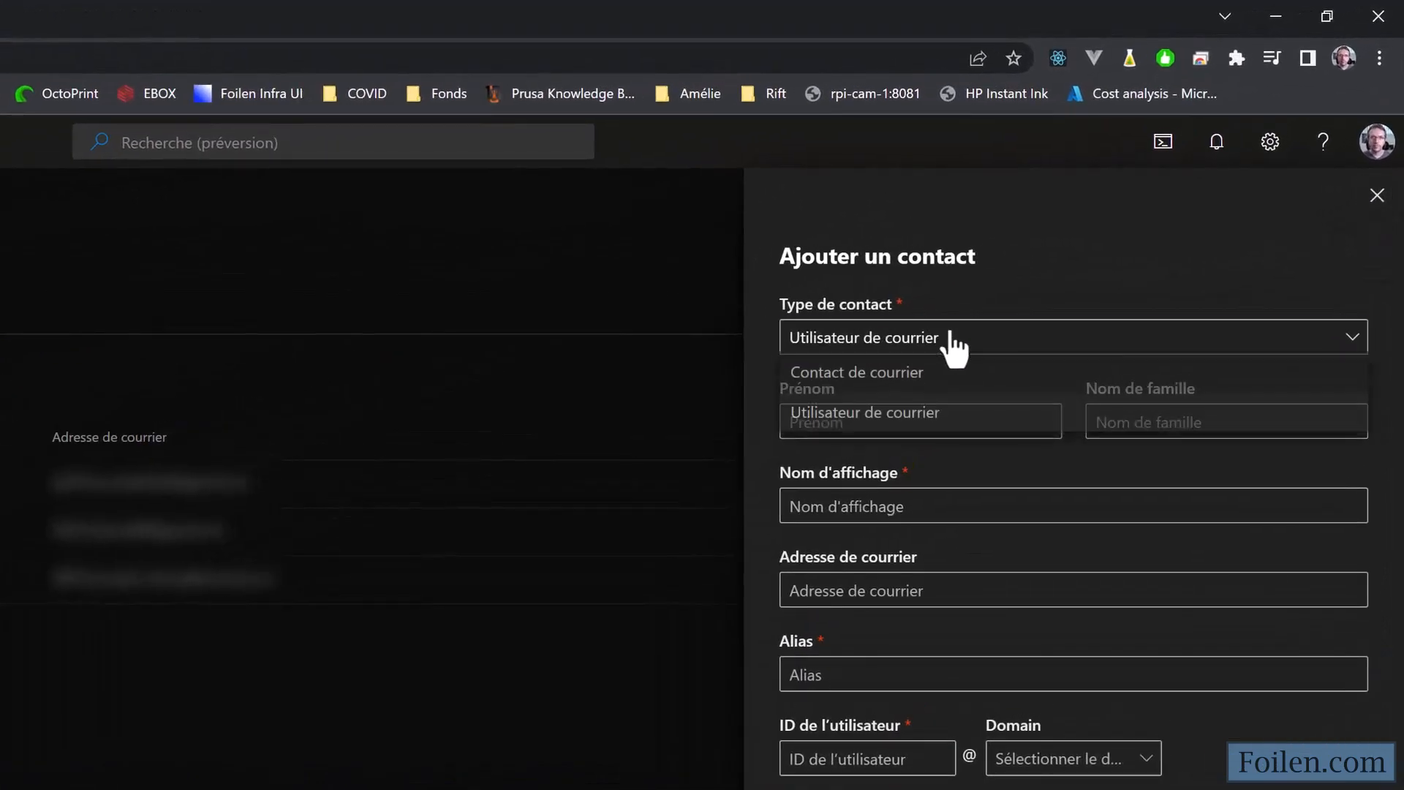
pyautogui.click(915, 378)
pyautogui.click(913, 420)
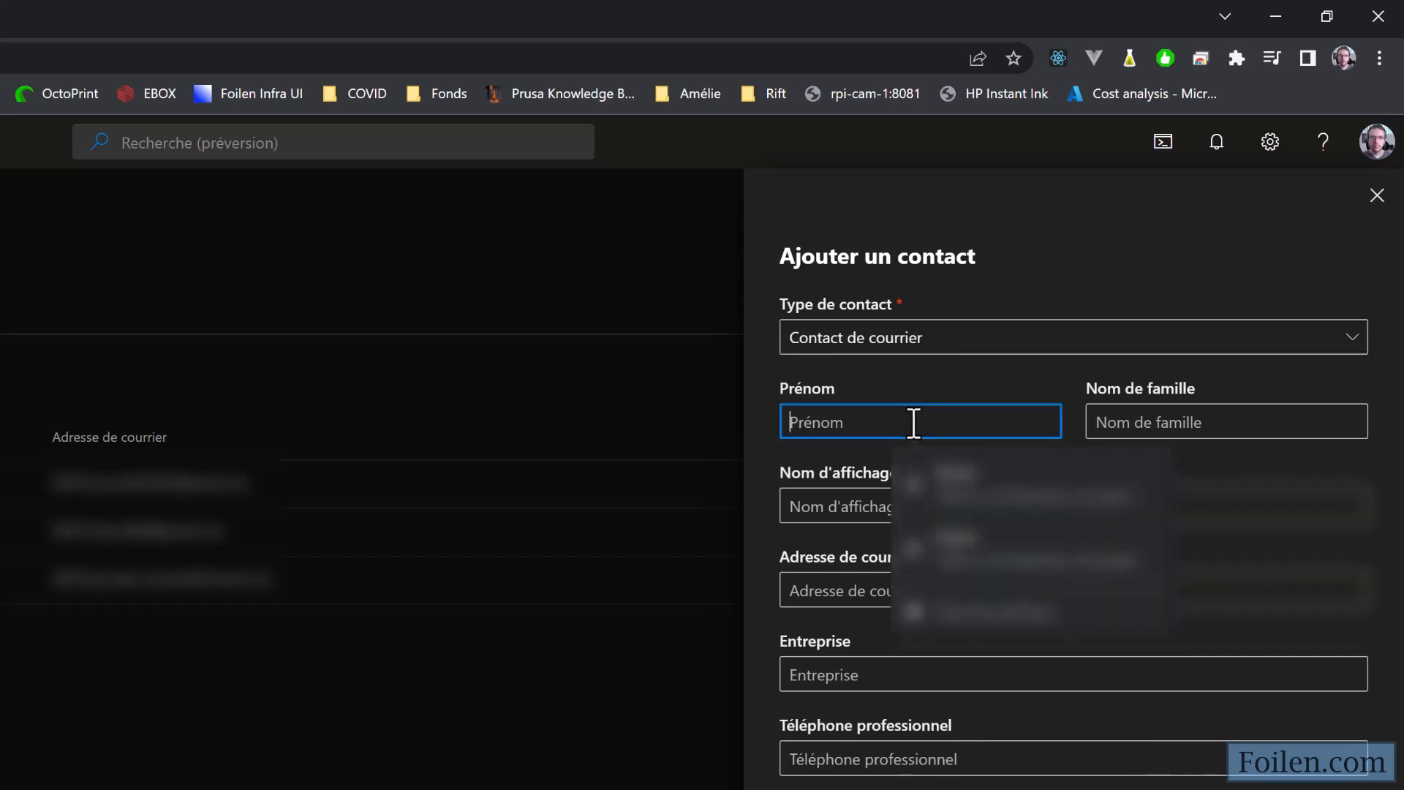
pyautogui.click(1190, 420)
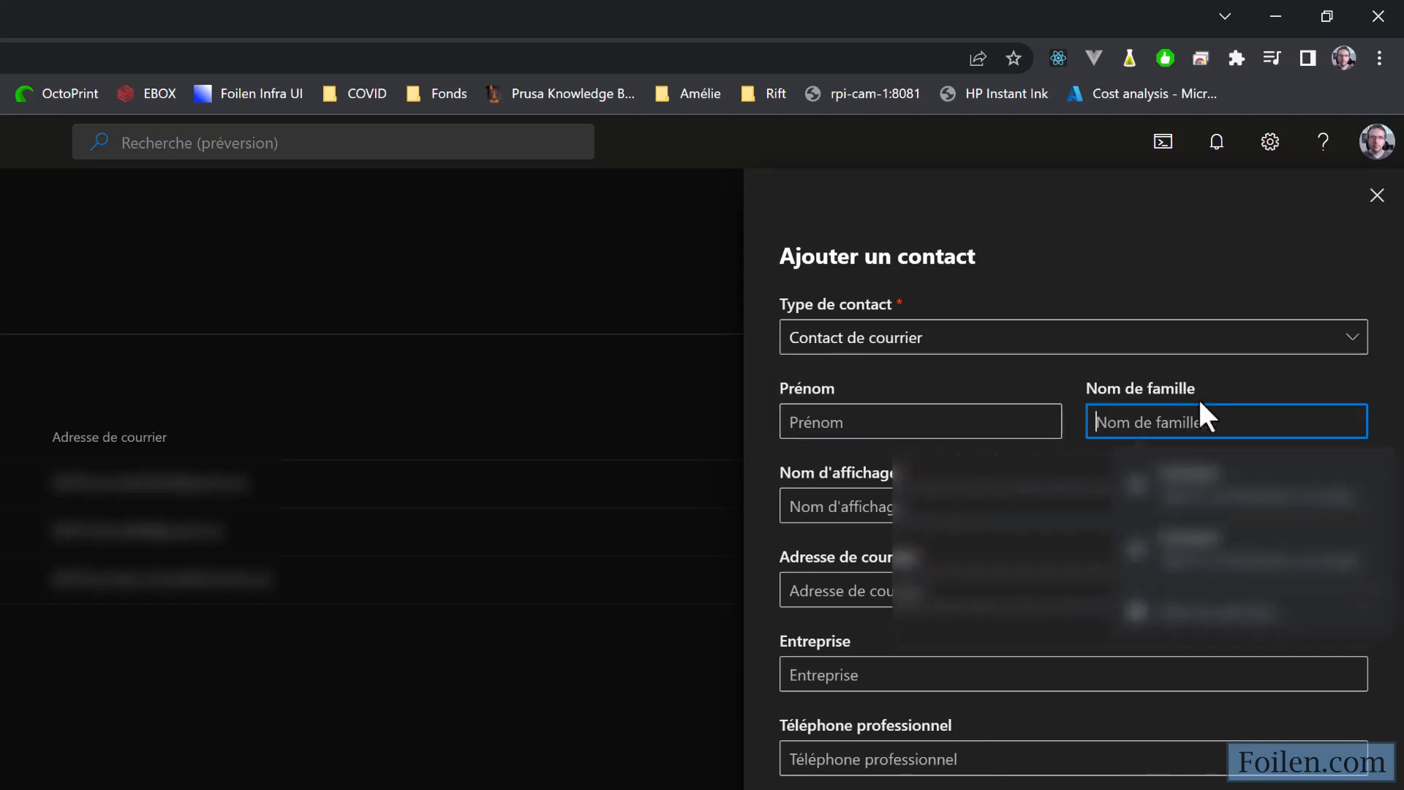
pyautogui.click(875, 505)
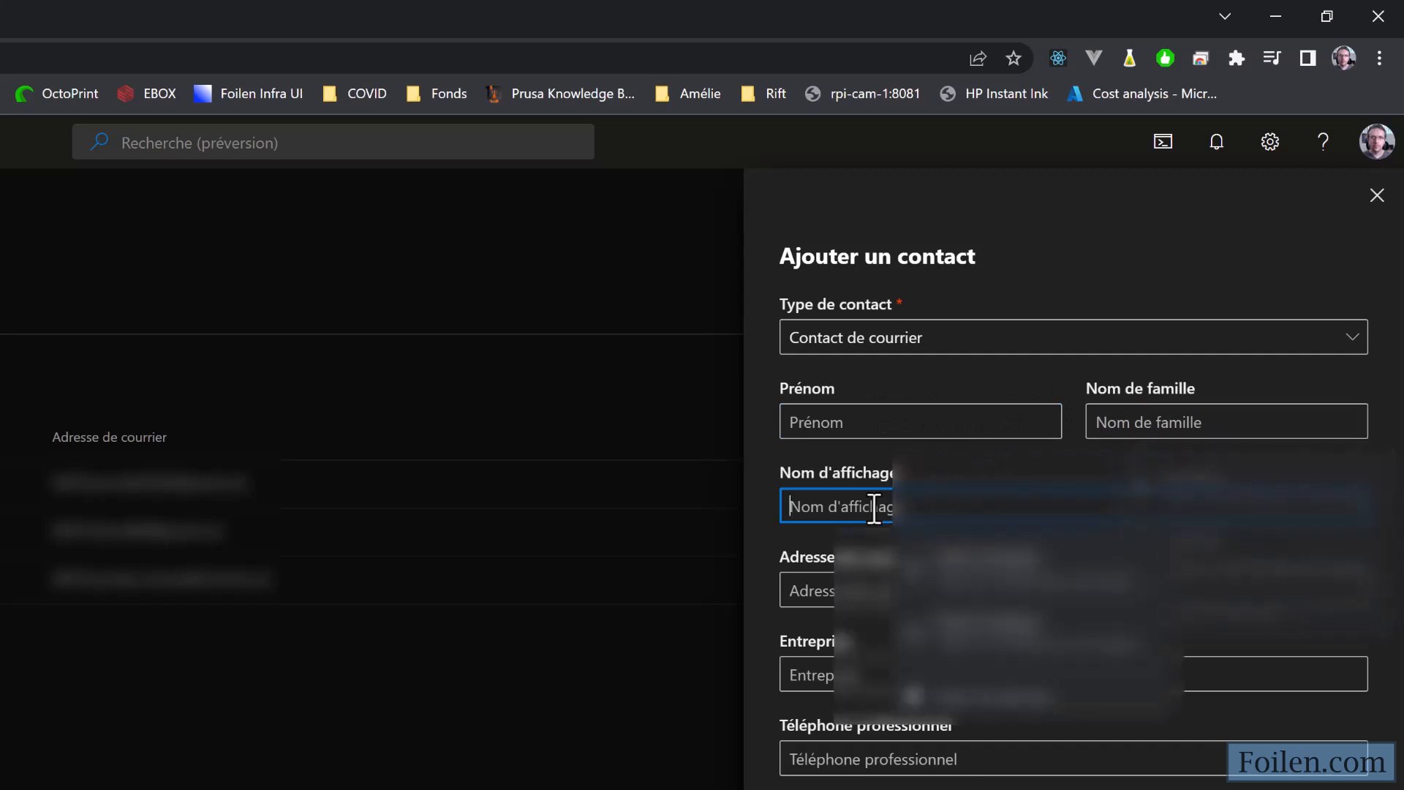
pyautogui.click(919, 484)
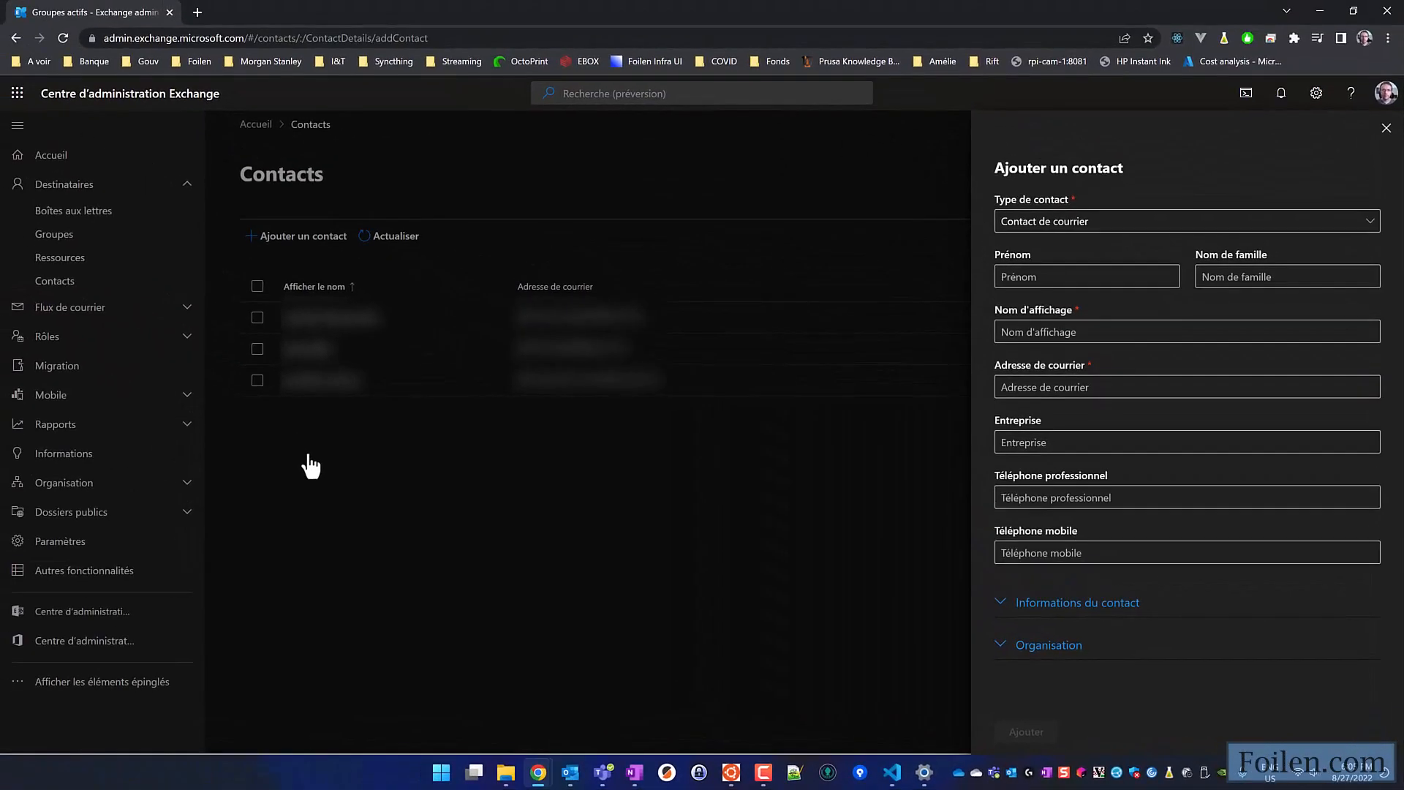
pyautogui.click(1385, 128)
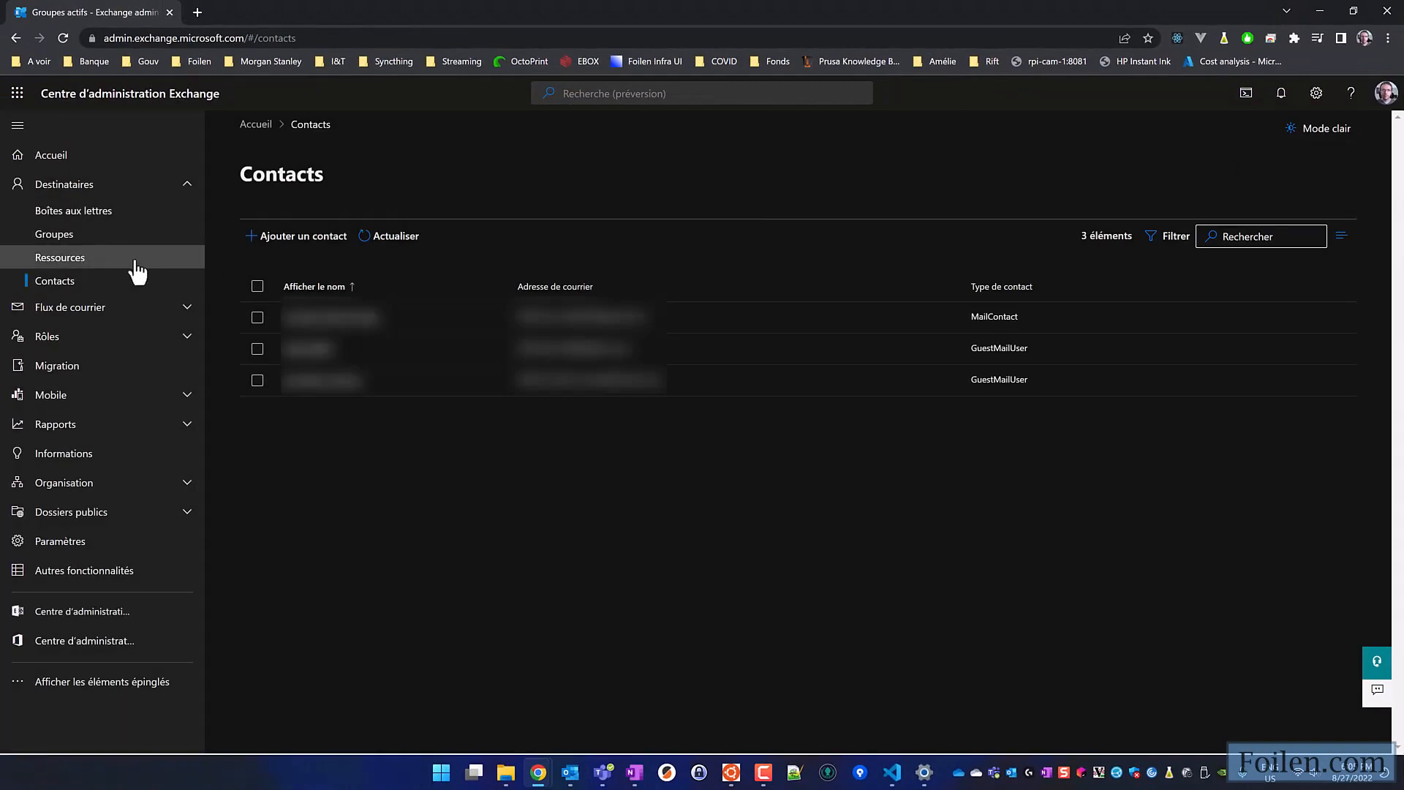
# - Start adding a new group from the distribution lists and choose Distribution as its type
pyautogui.click(94, 236)
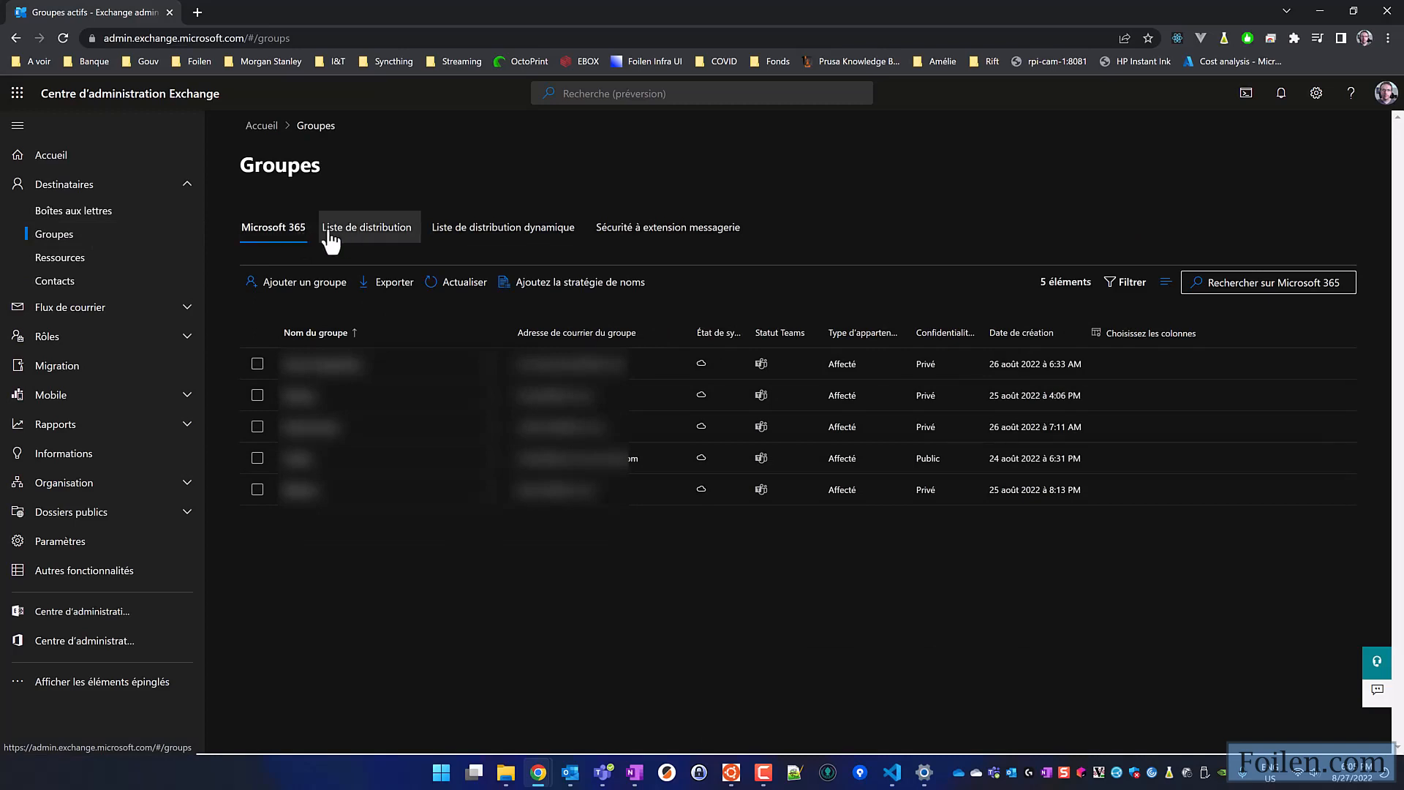
pyautogui.click(356, 240)
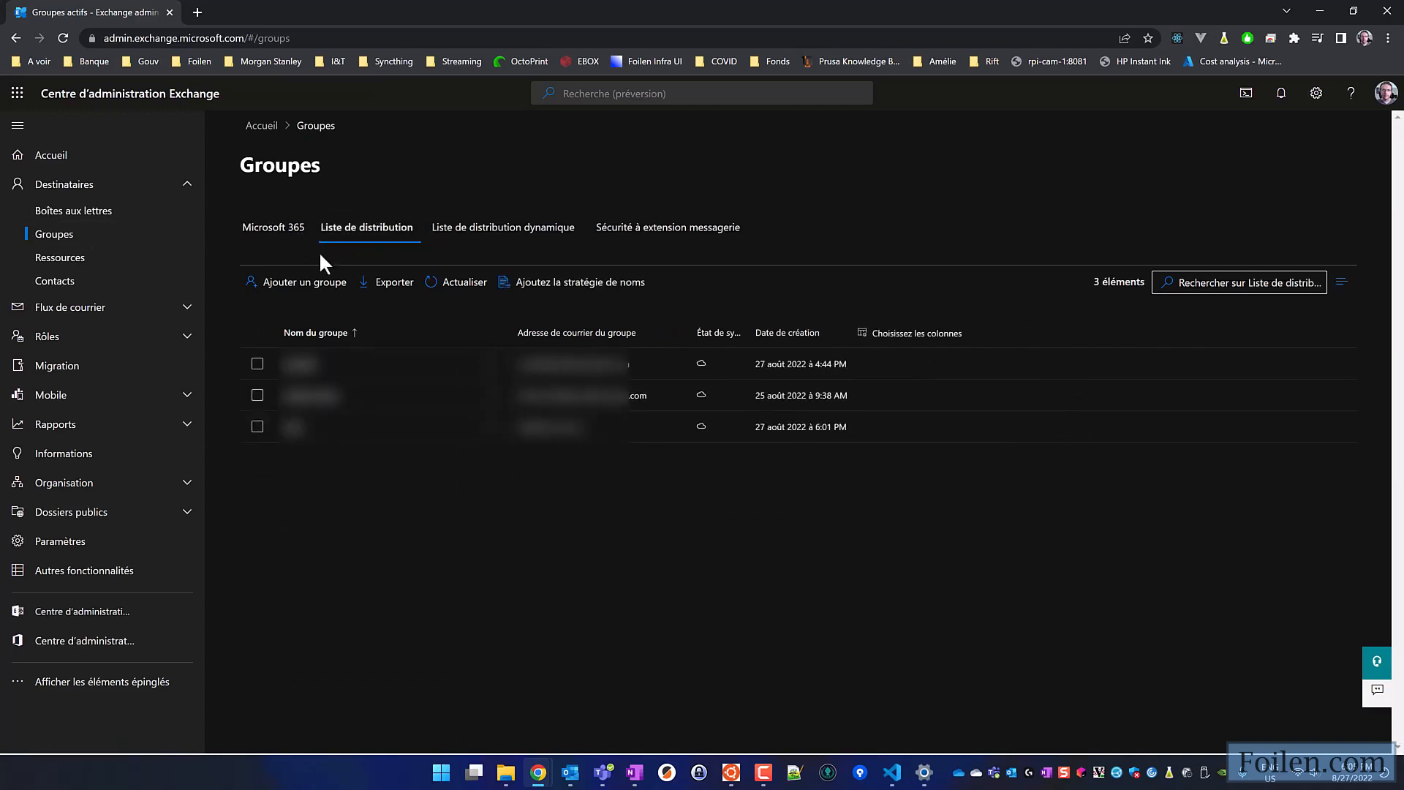
pyautogui.click(287, 283)
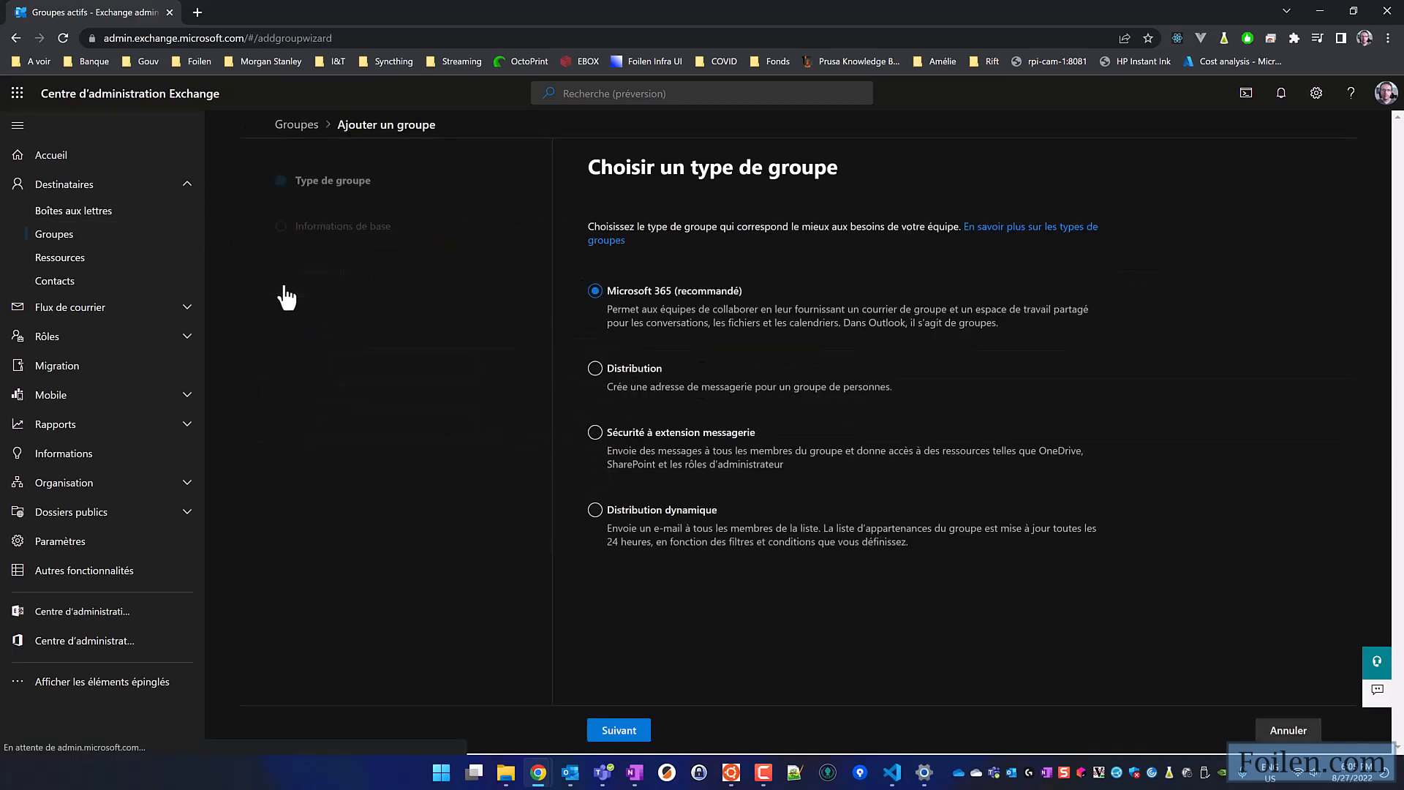
pyautogui.click(595, 368)
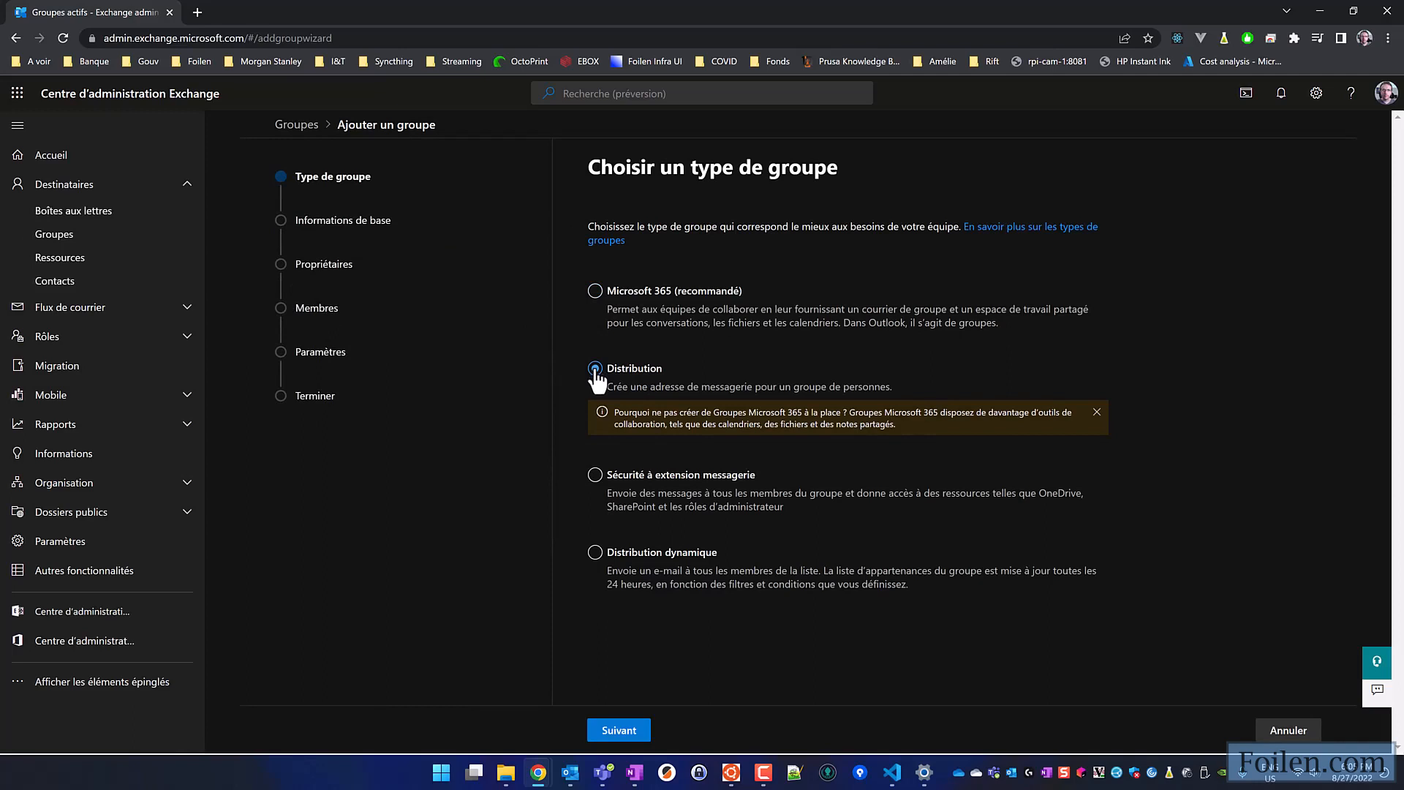
pyautogui.click(619, 730)
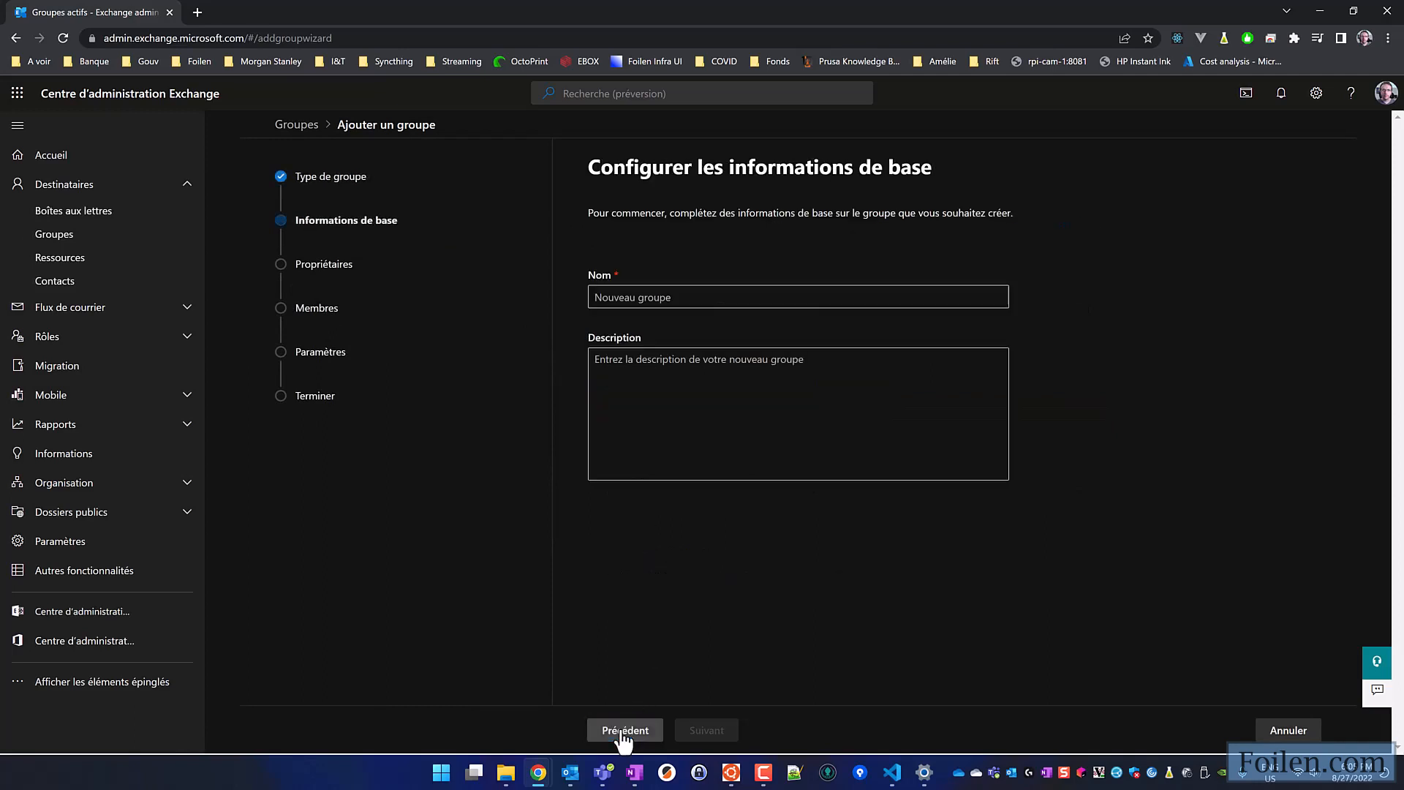
# - Name the new group Information and continue to the owner assignment
pyautogui.click(661, 296)
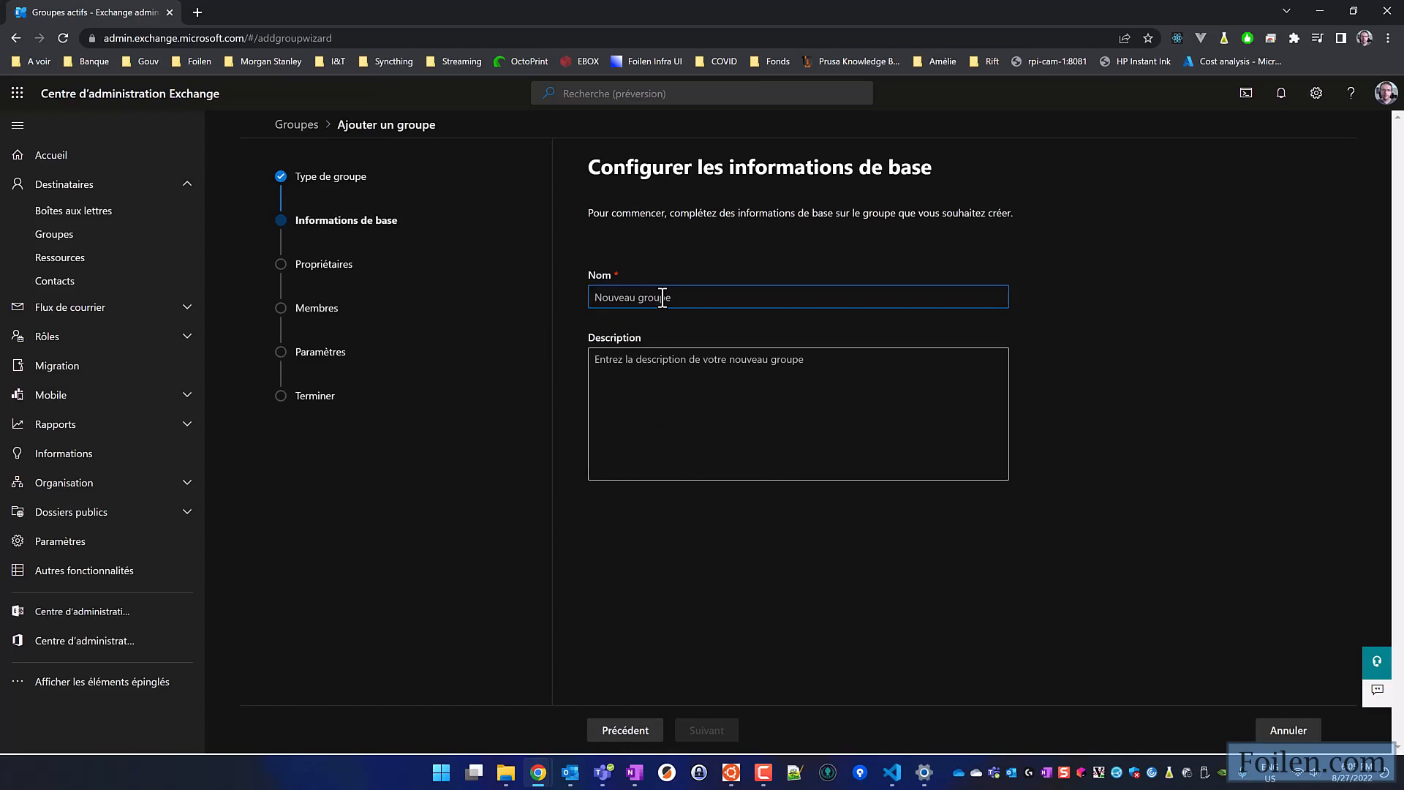
pyautogui.write('Information')
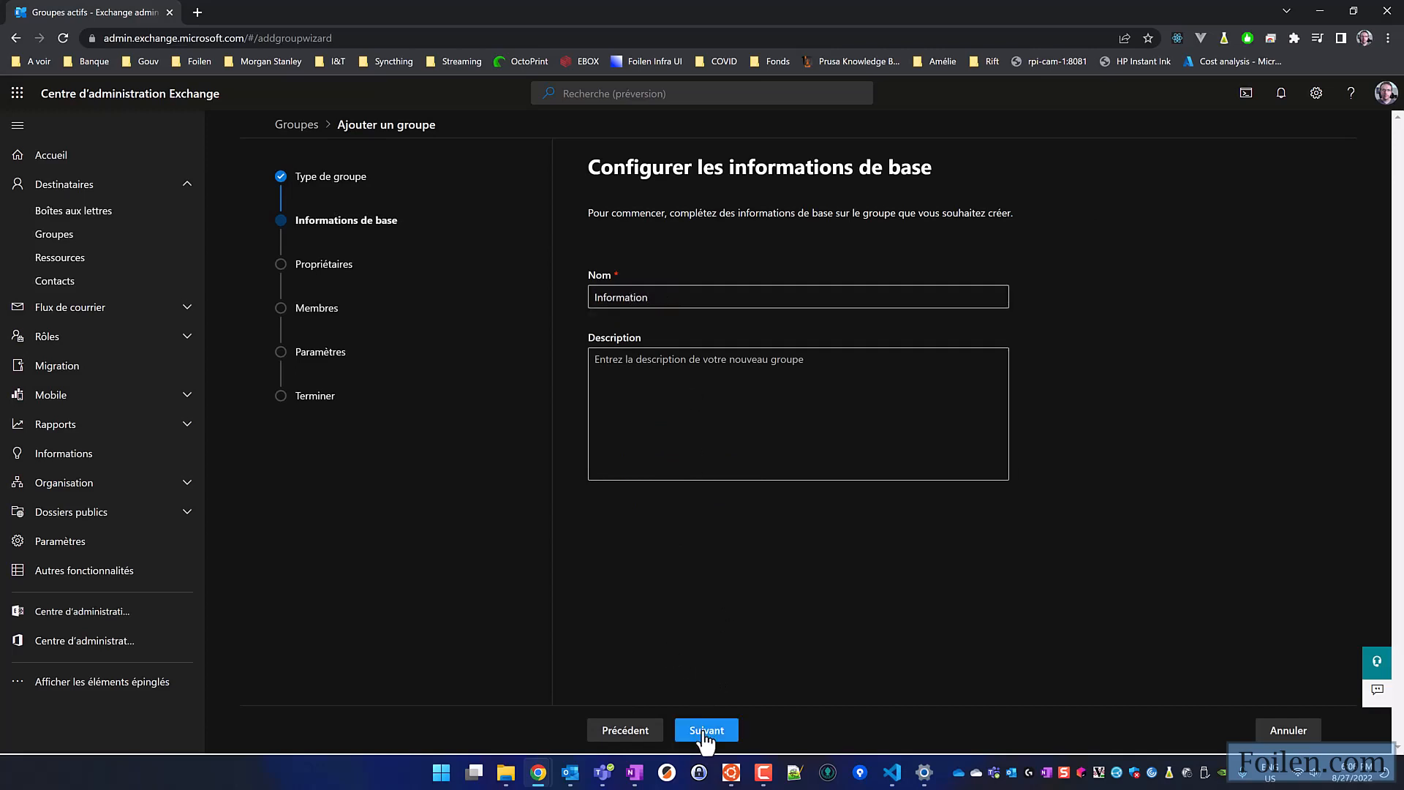
pyautogui.click(704, 733)
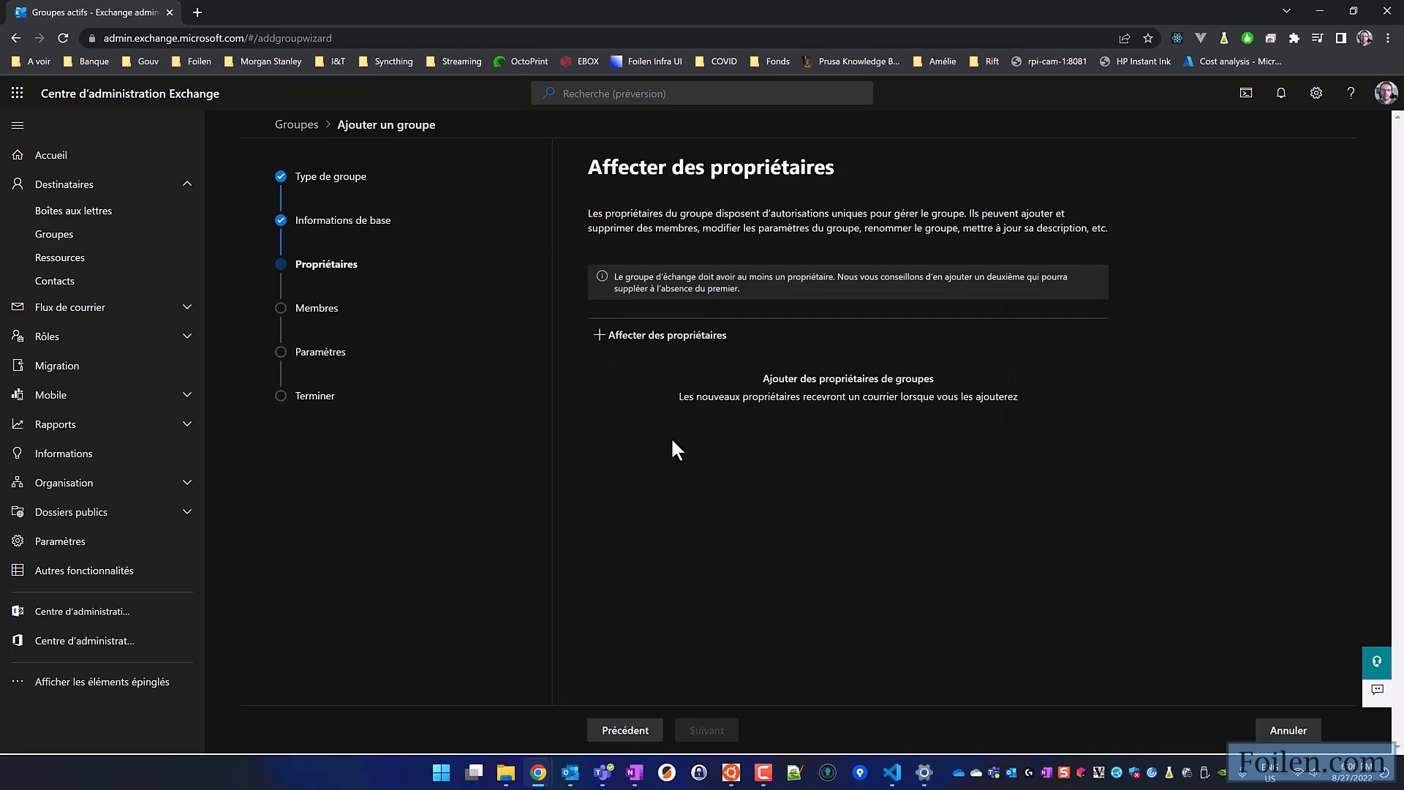
# - Assign the only listed user as the group's owner and continue to the members
pyautogui.click(665, 344)
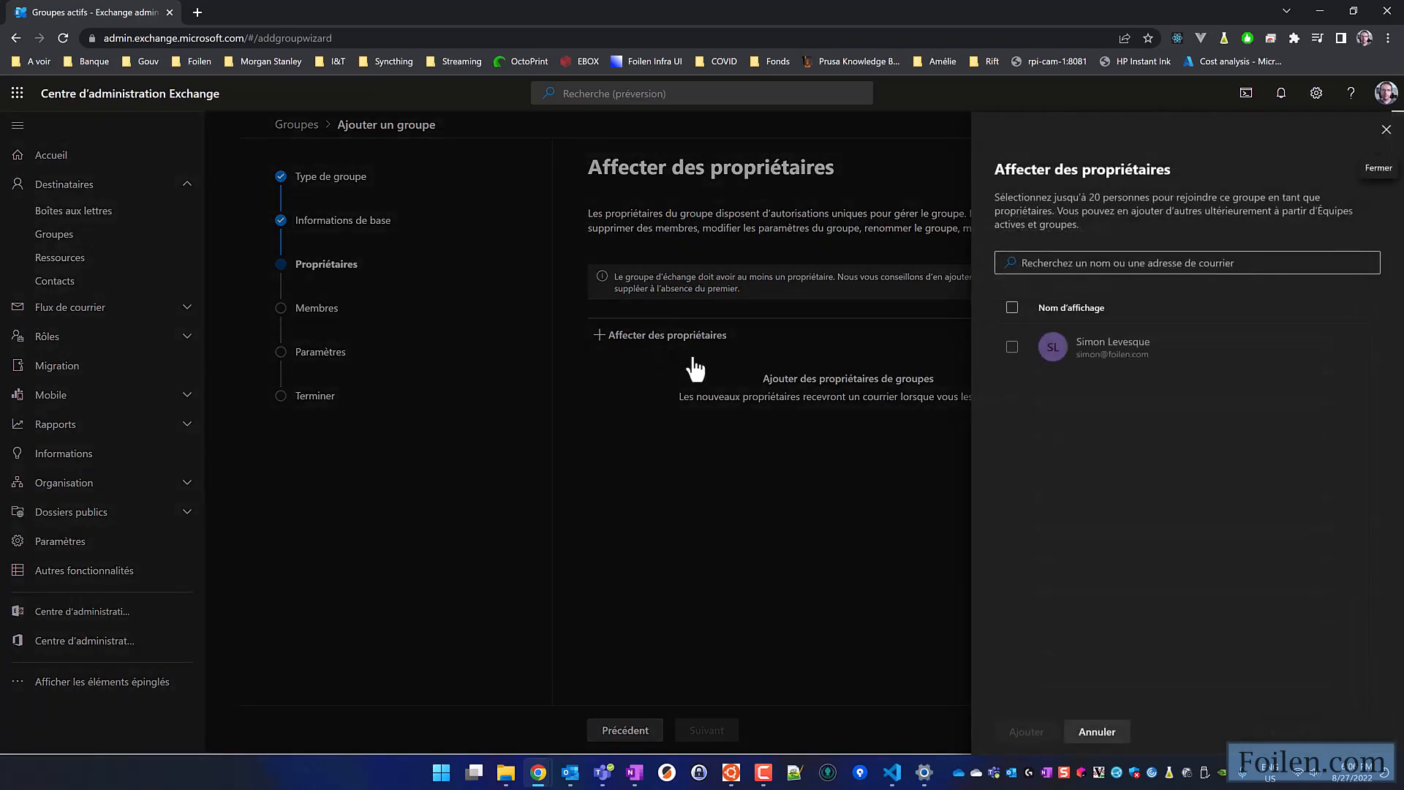
pyautogui.click(1012, 347)
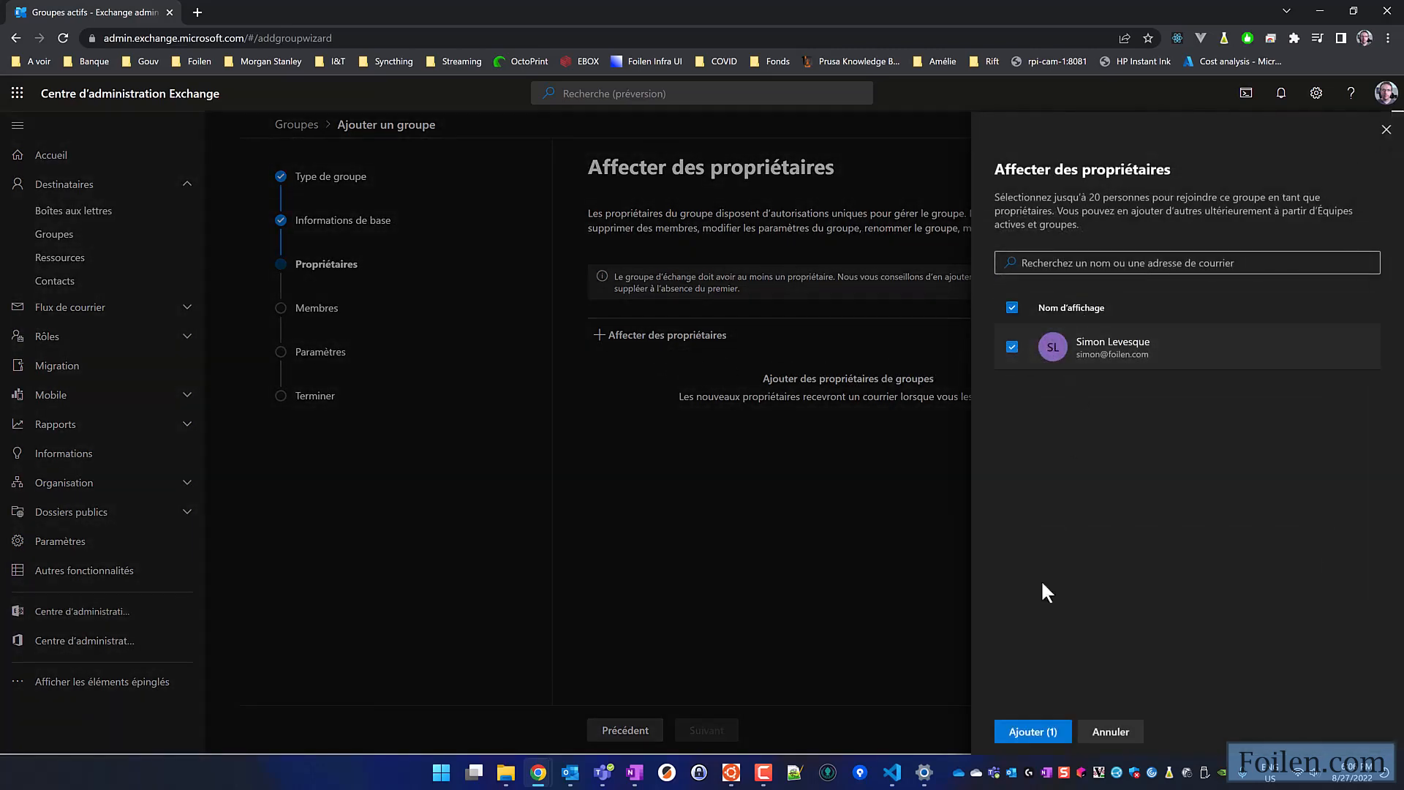
pyautogui.click(1032, 732)
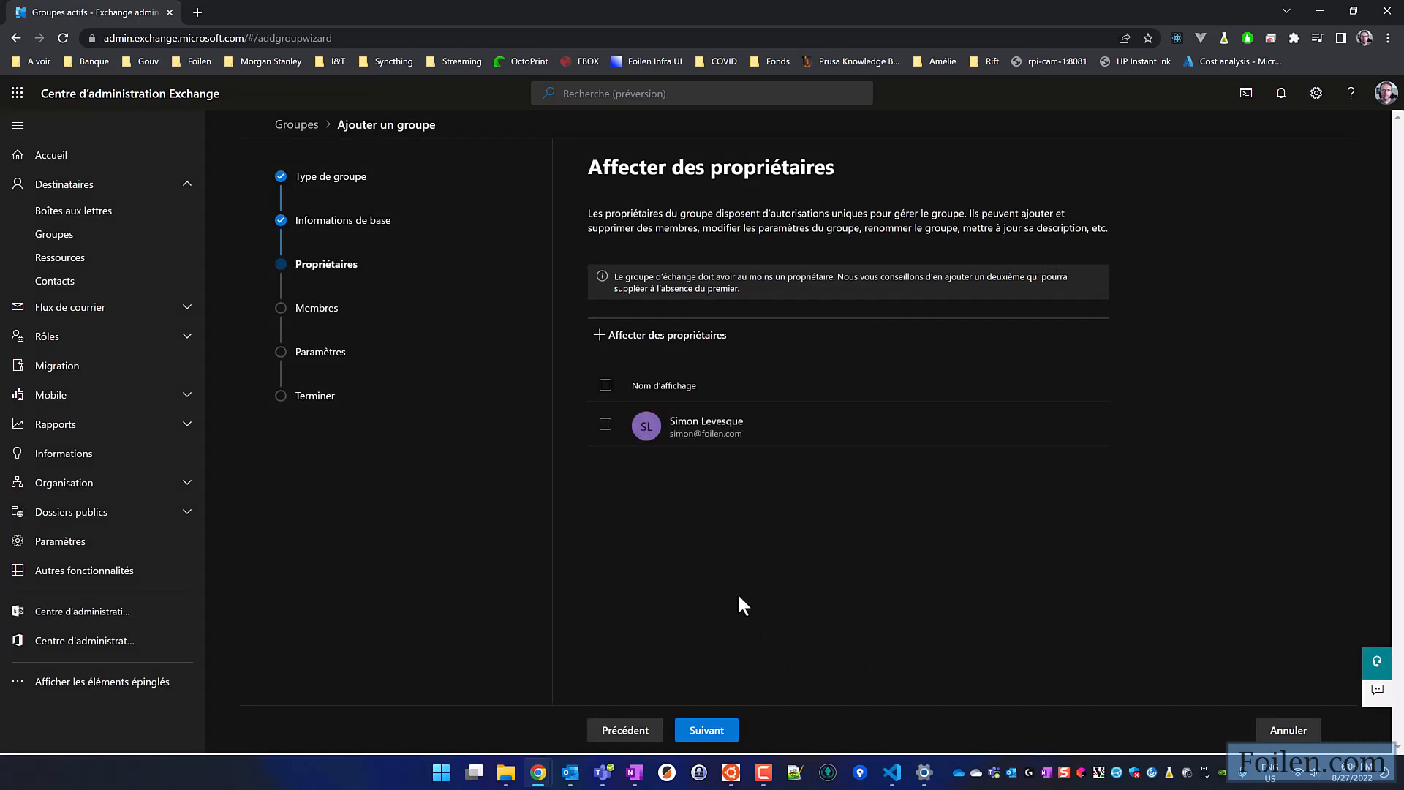
pyautogui.click(706, 732)
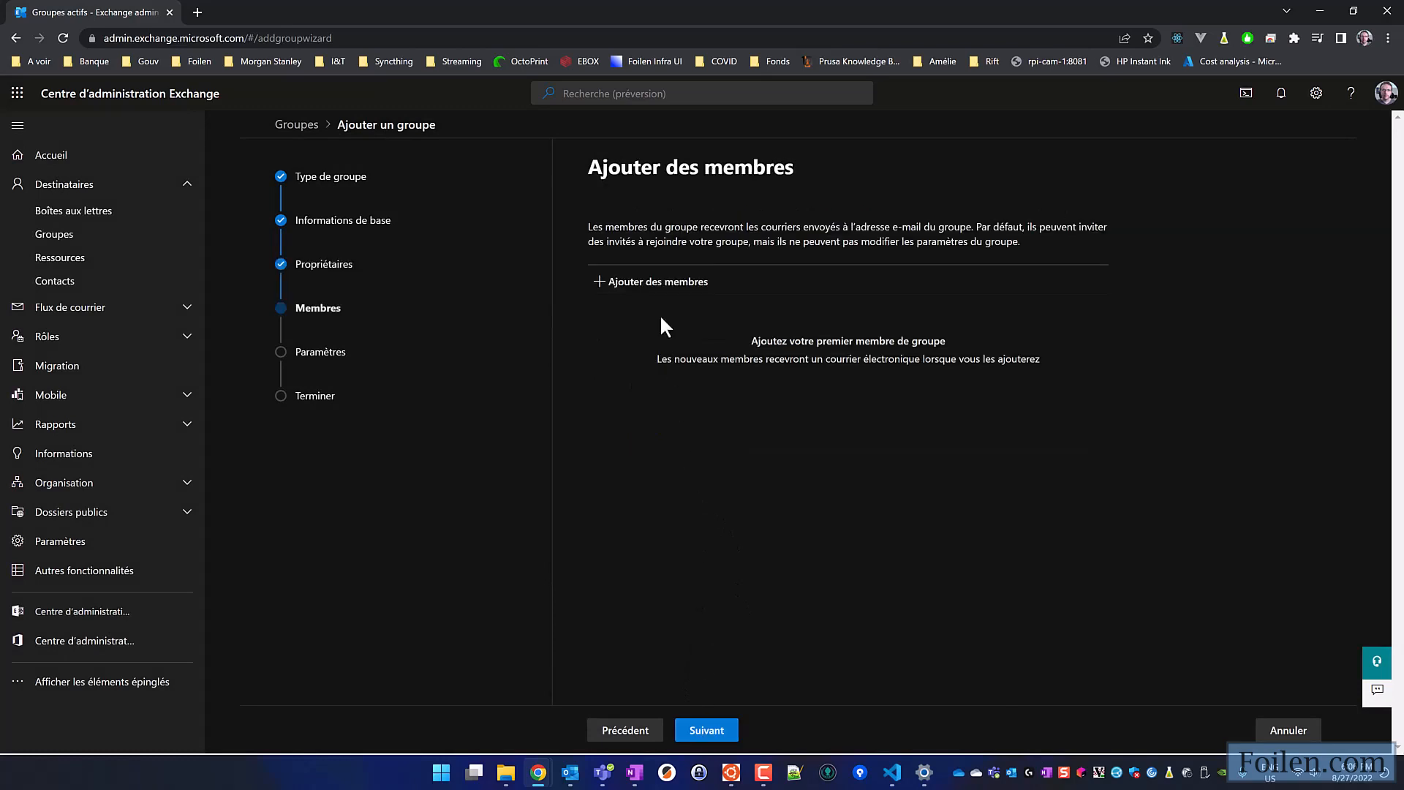
# - Add the third listed person as a member of the group and continue to the group settings
pyautogui.click(653, 283)
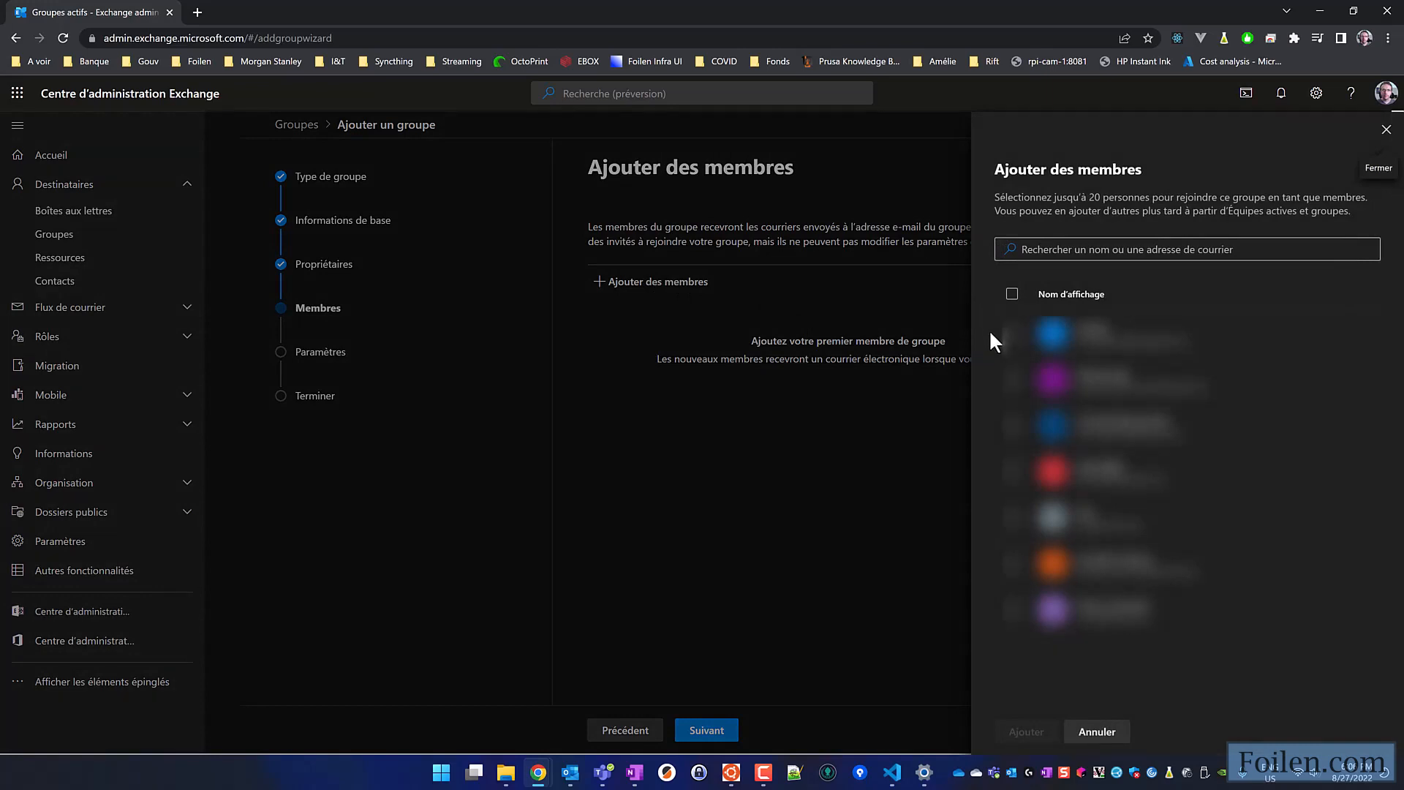
pyautogui.click(1013, 425)
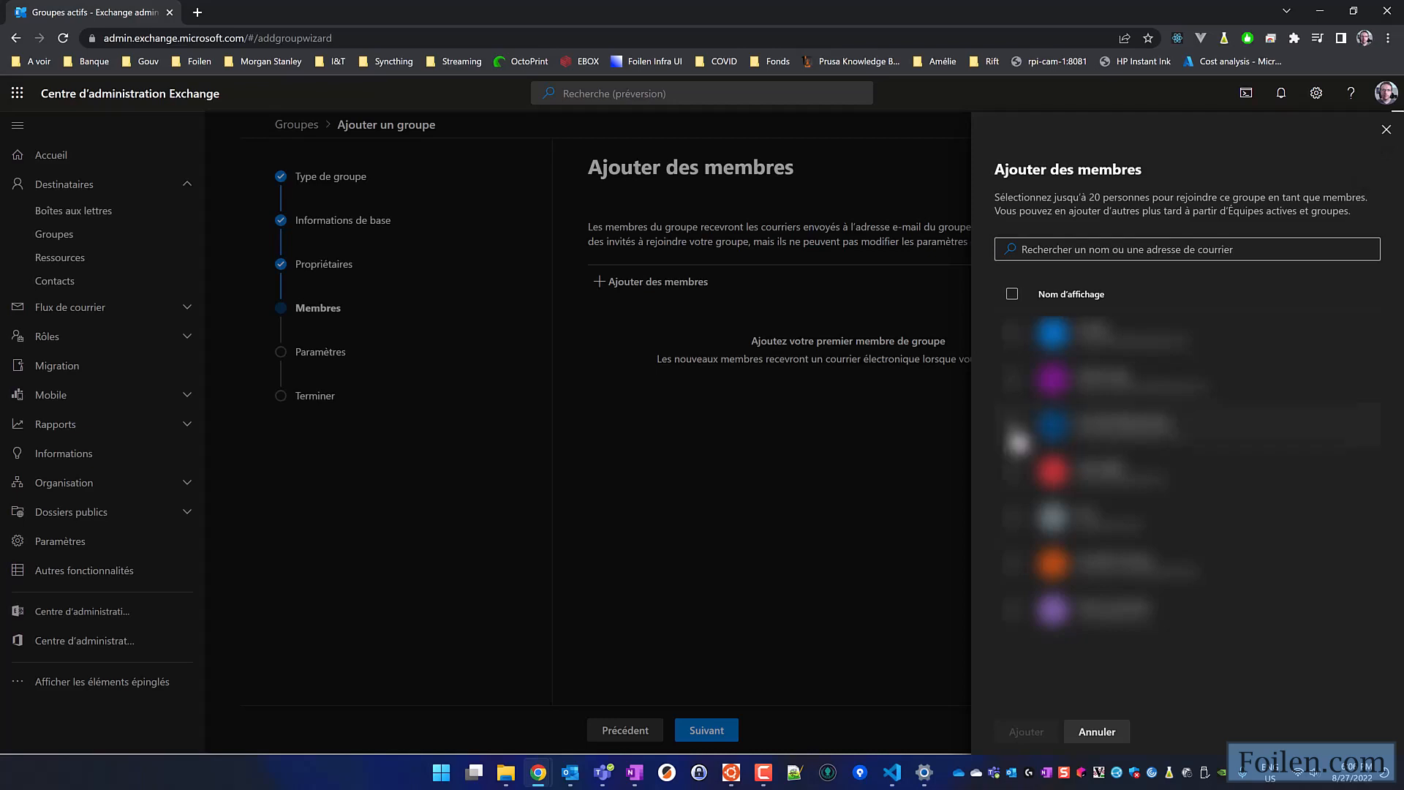
pyautogui.click(1024, 733)
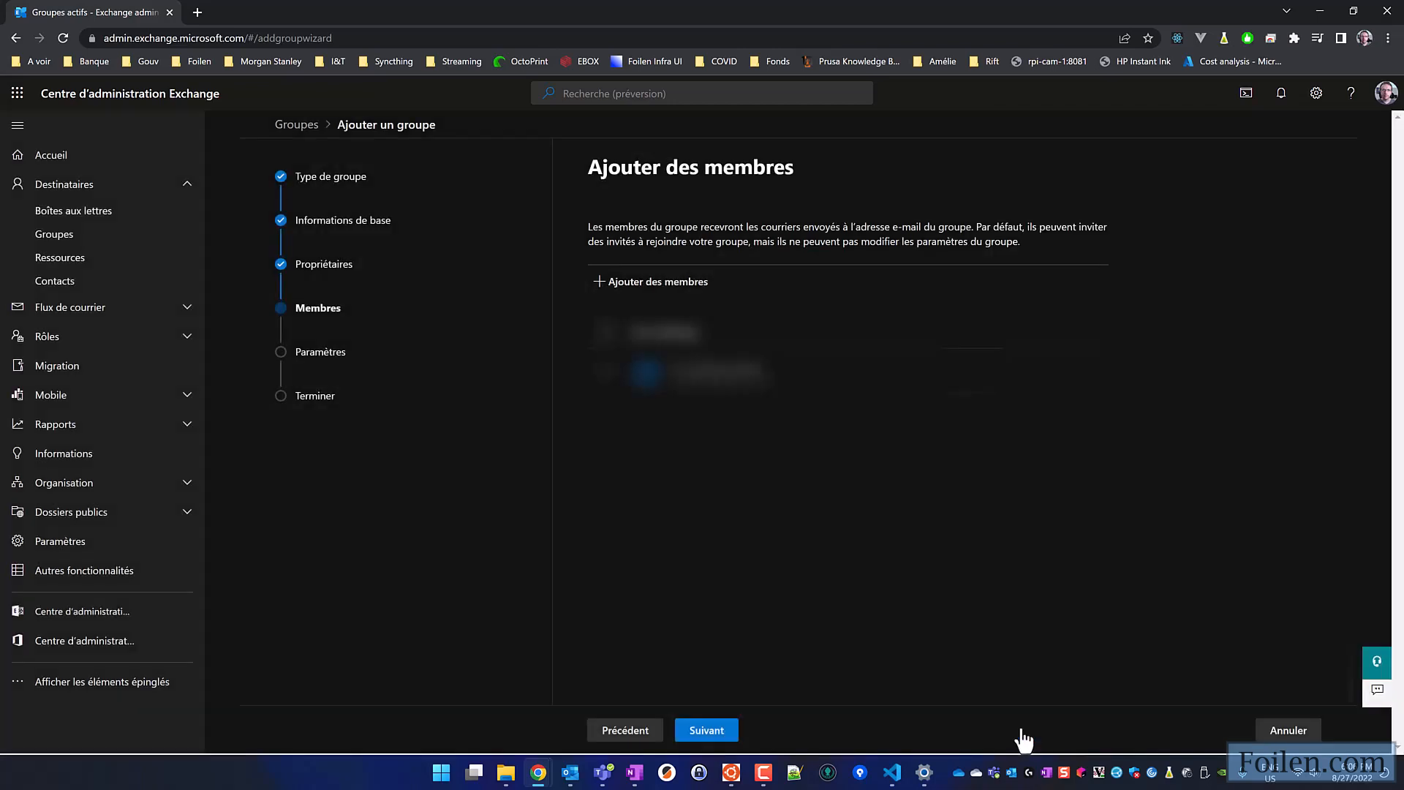
pyautogui.click(707, 731)
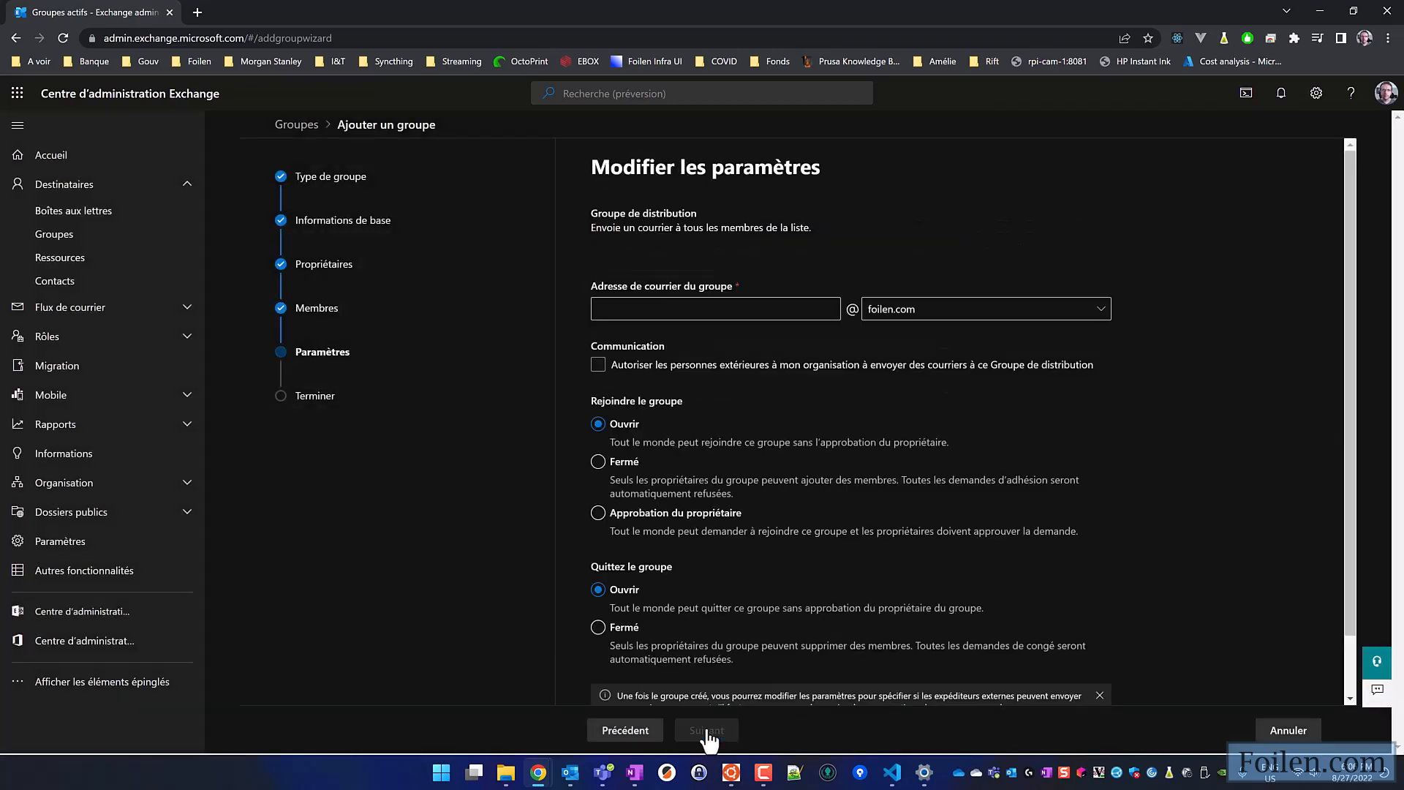
# - Enter the group's e-mail address on the demoiselledechiffon.com domain and allow people outside the organisation to send mail to it
pyautogui.click(923, 312)
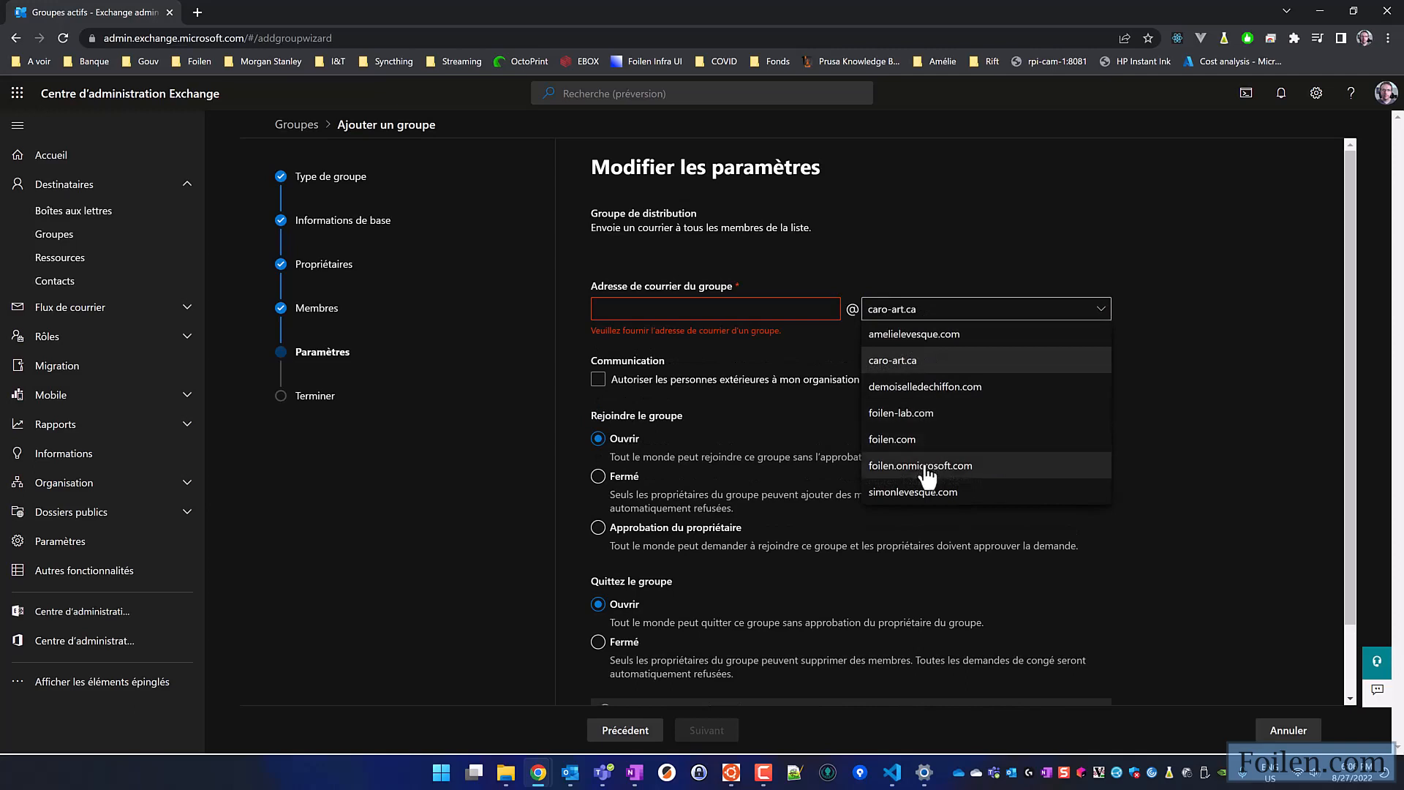
pyautogui.click(929, 387)
pyautogui.click(755, 311)
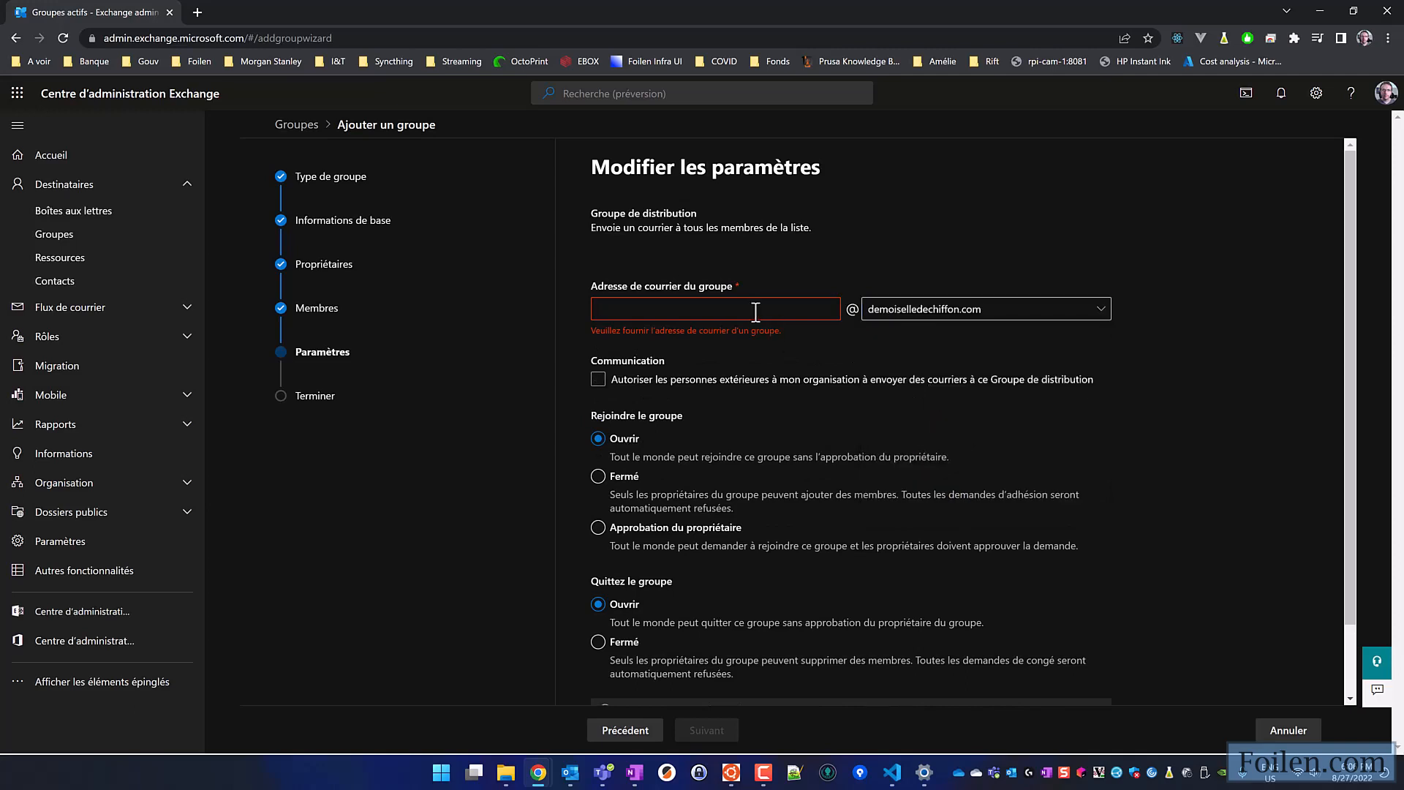
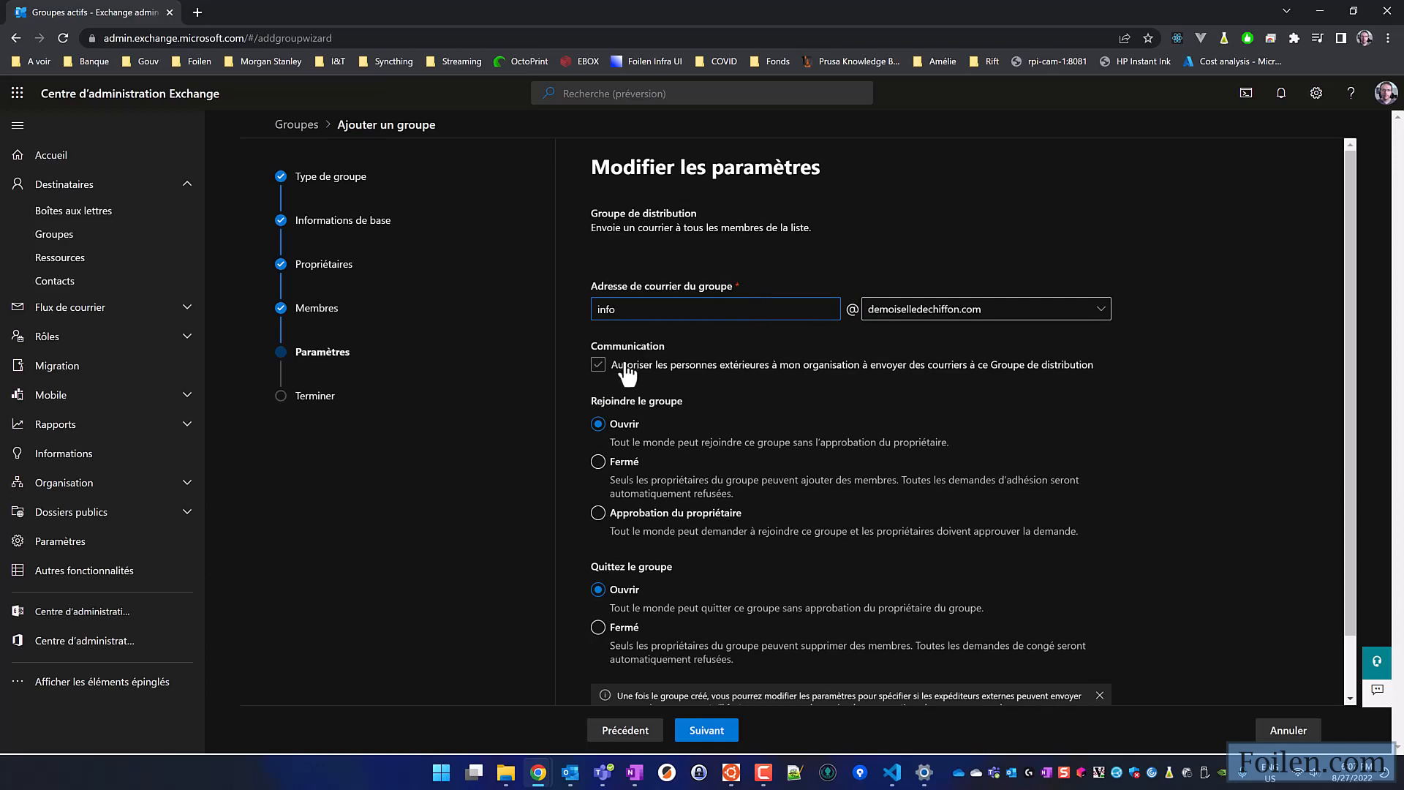
pyautogui.click(622, 368)
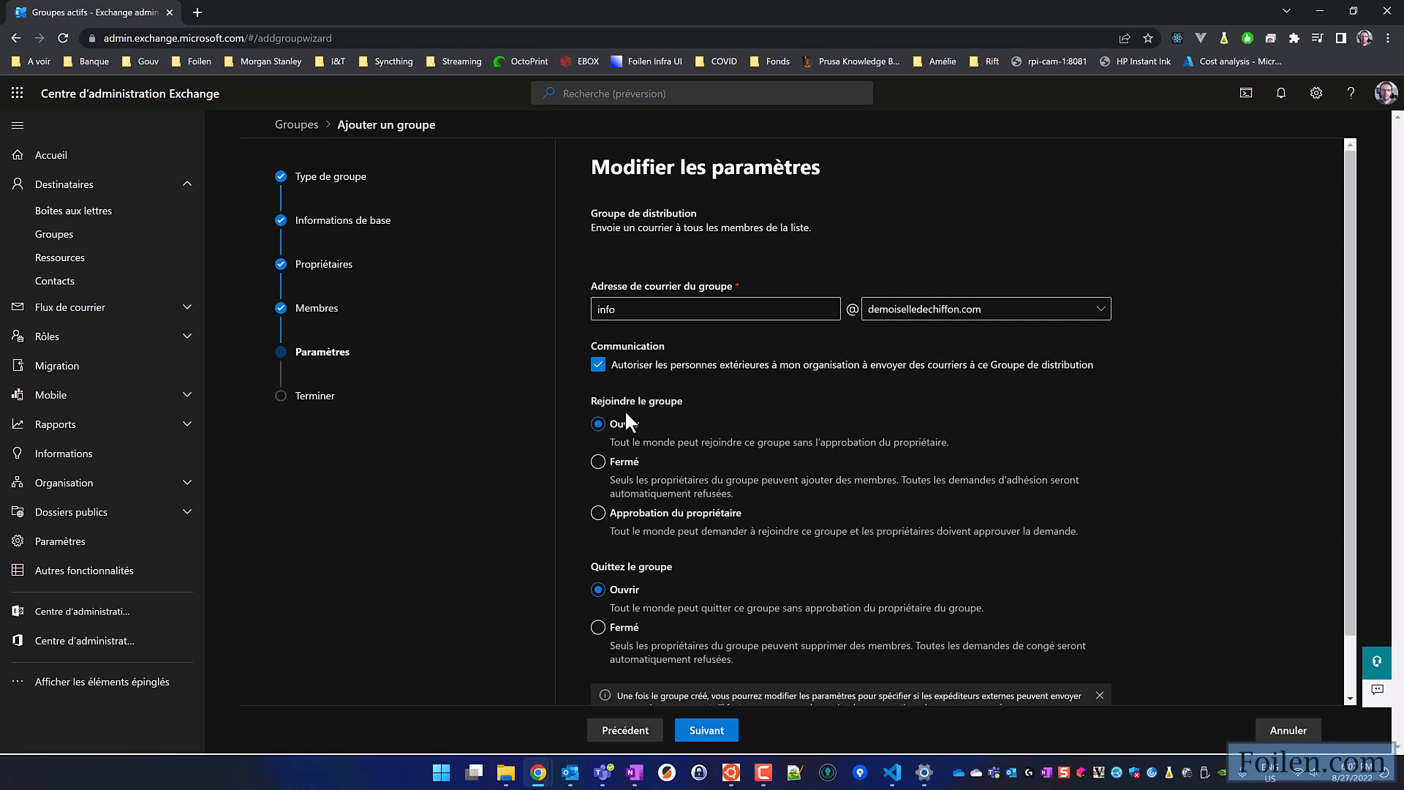
# - Set both joining and leaving the group to Fermé, then create the group and close the wizard
pyautogui.scroll(-1, 626, 413)
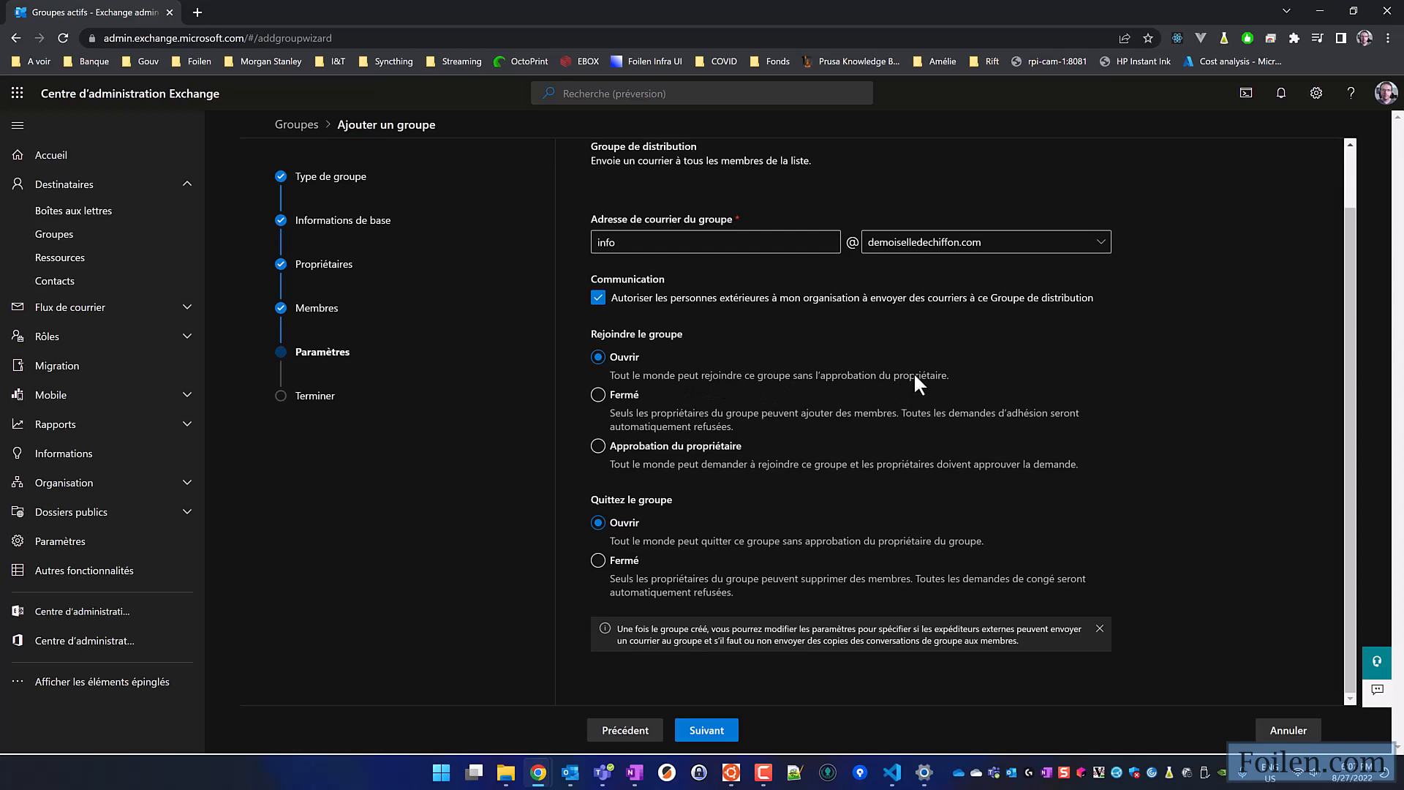
pyautogui.click(601, 396)
pyautogui.click(597, 562)
pyautogui.click(707, 731)
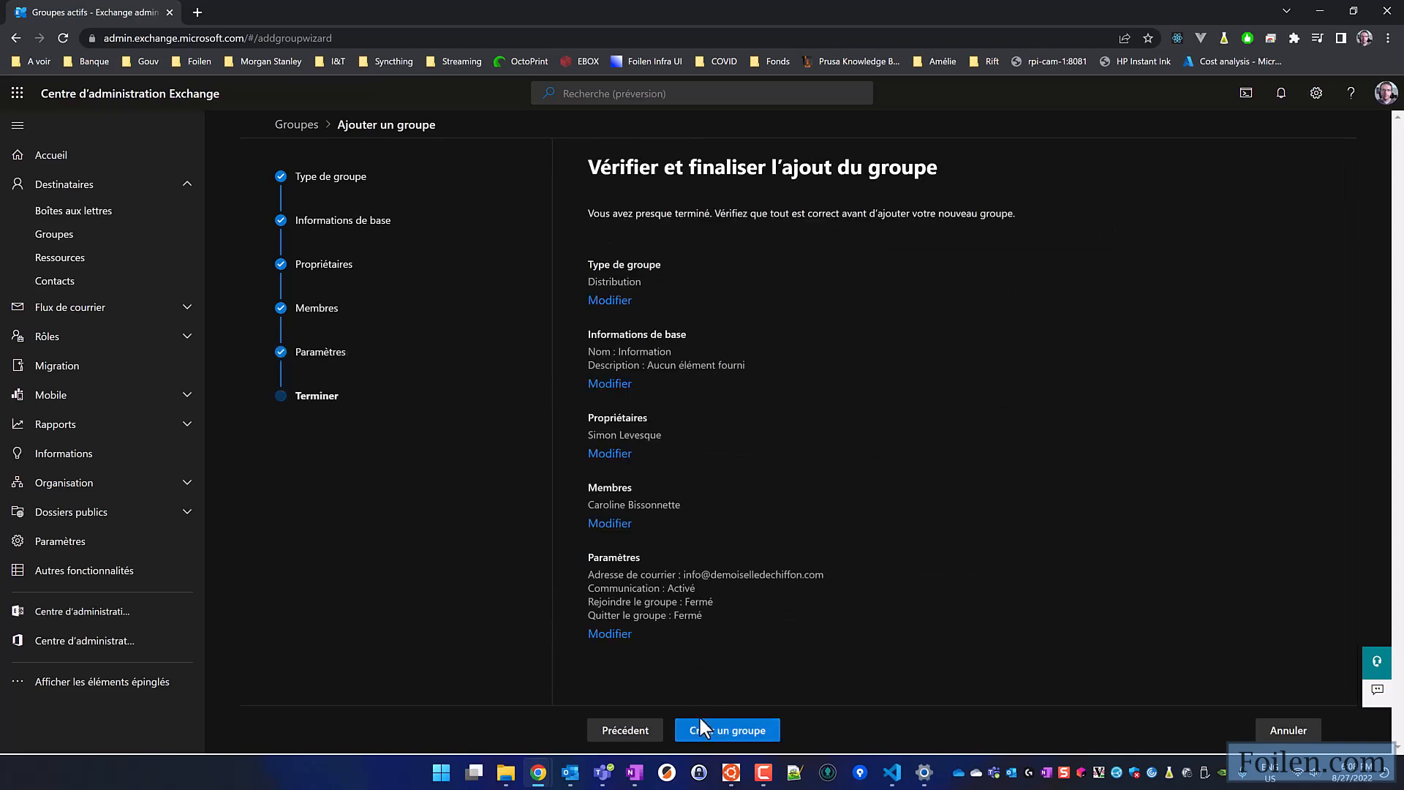
pyautogui.click(759, 733)
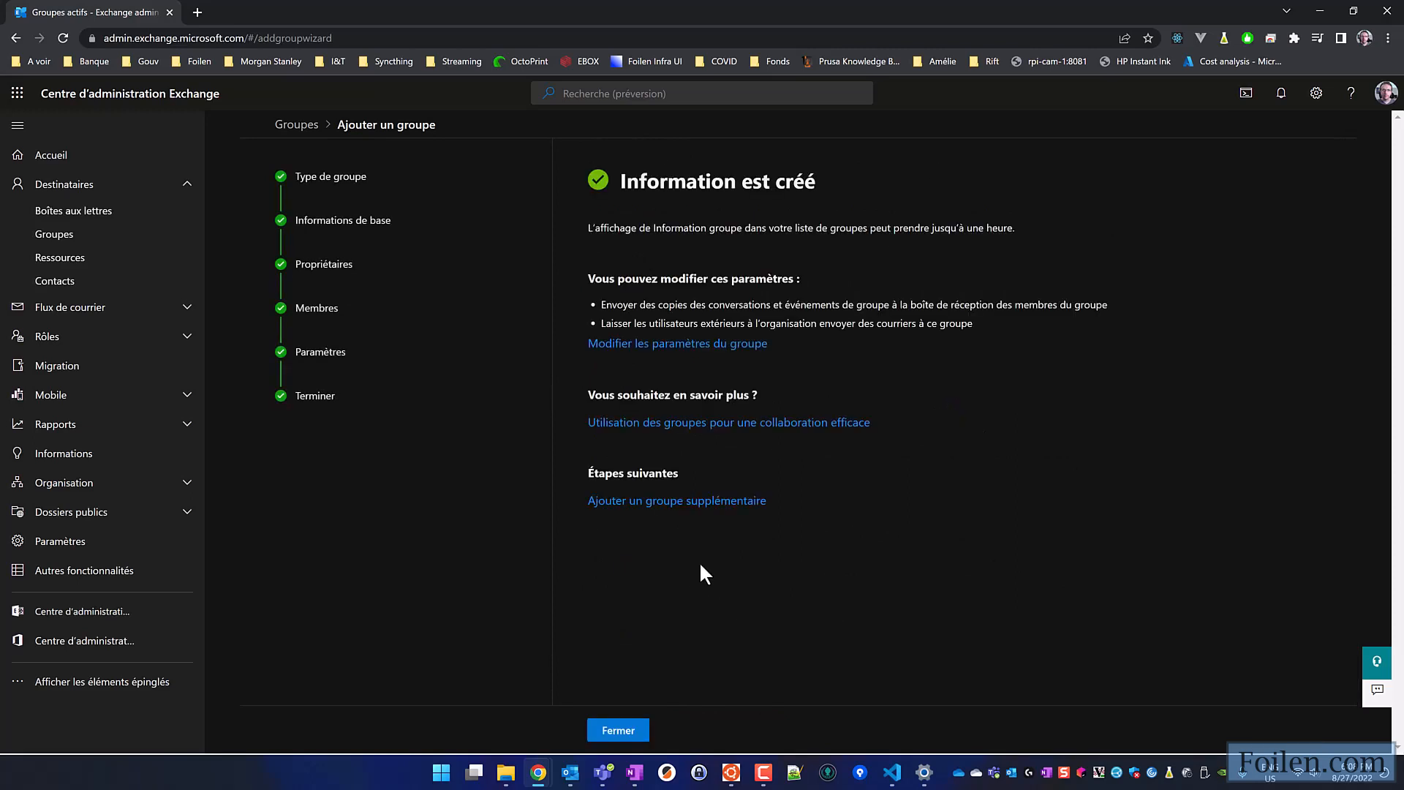
pyautogui.click(618, 731)
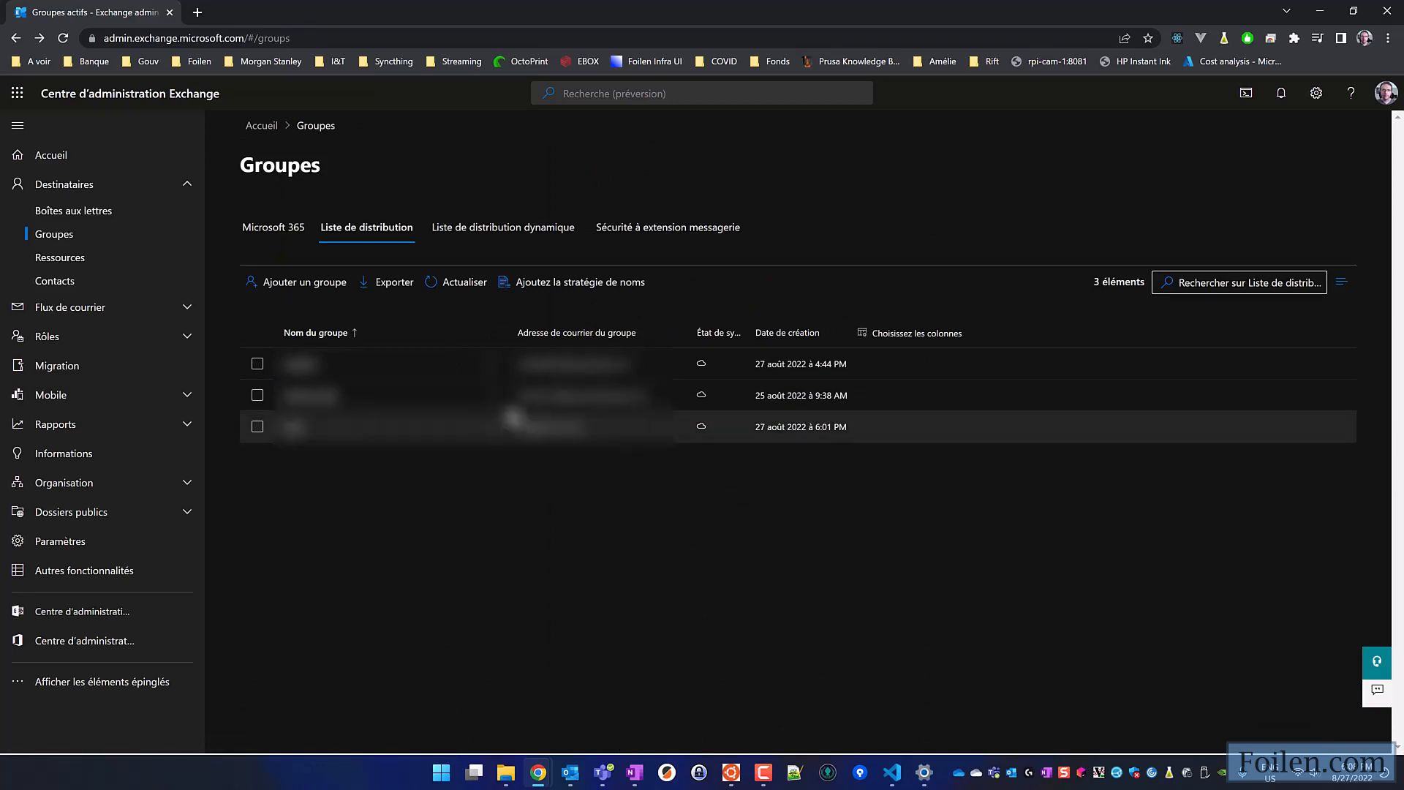
# - Refresh the distribution lists and examine the Information group's general details, members and settings
pyautogui.click(466, 286)
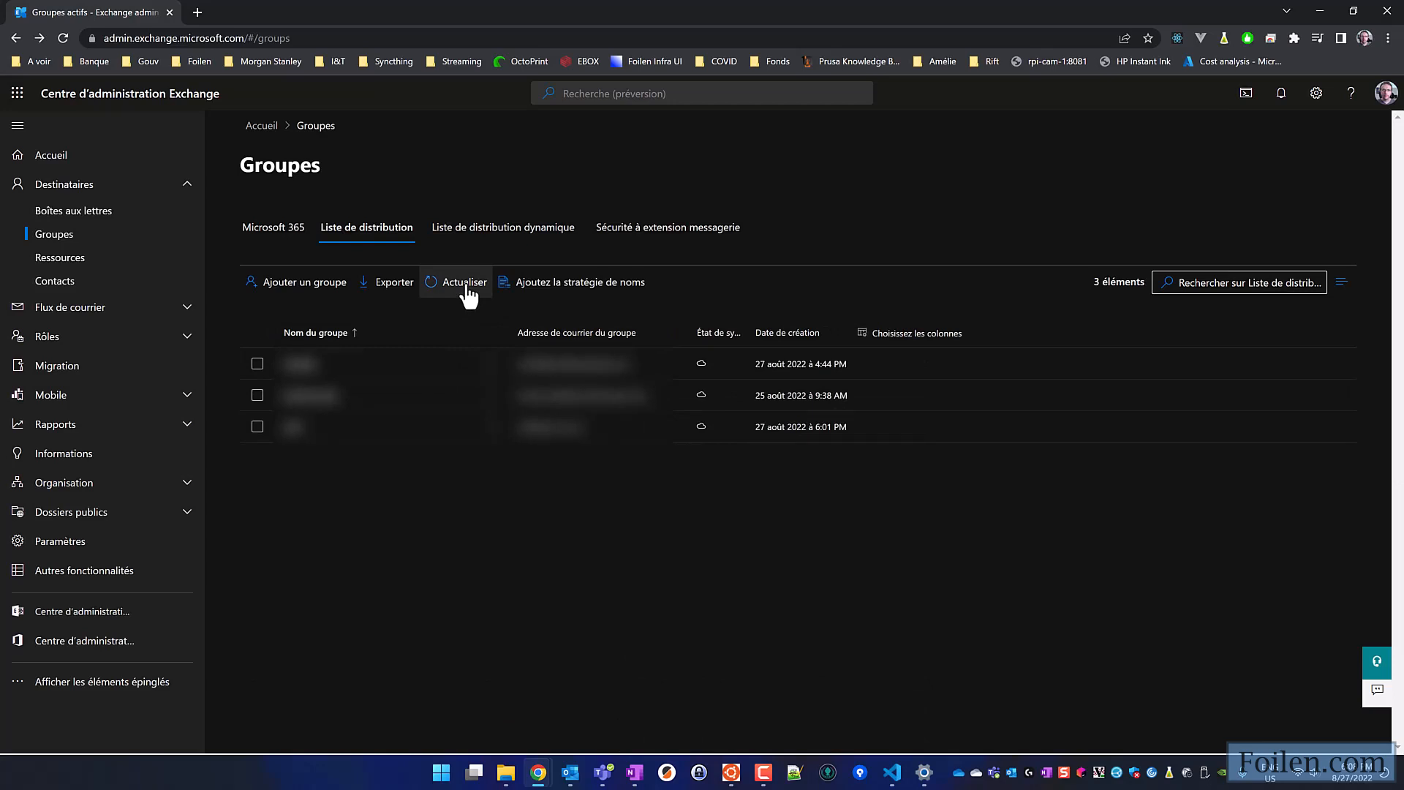
pyautogui.click(466, 285)
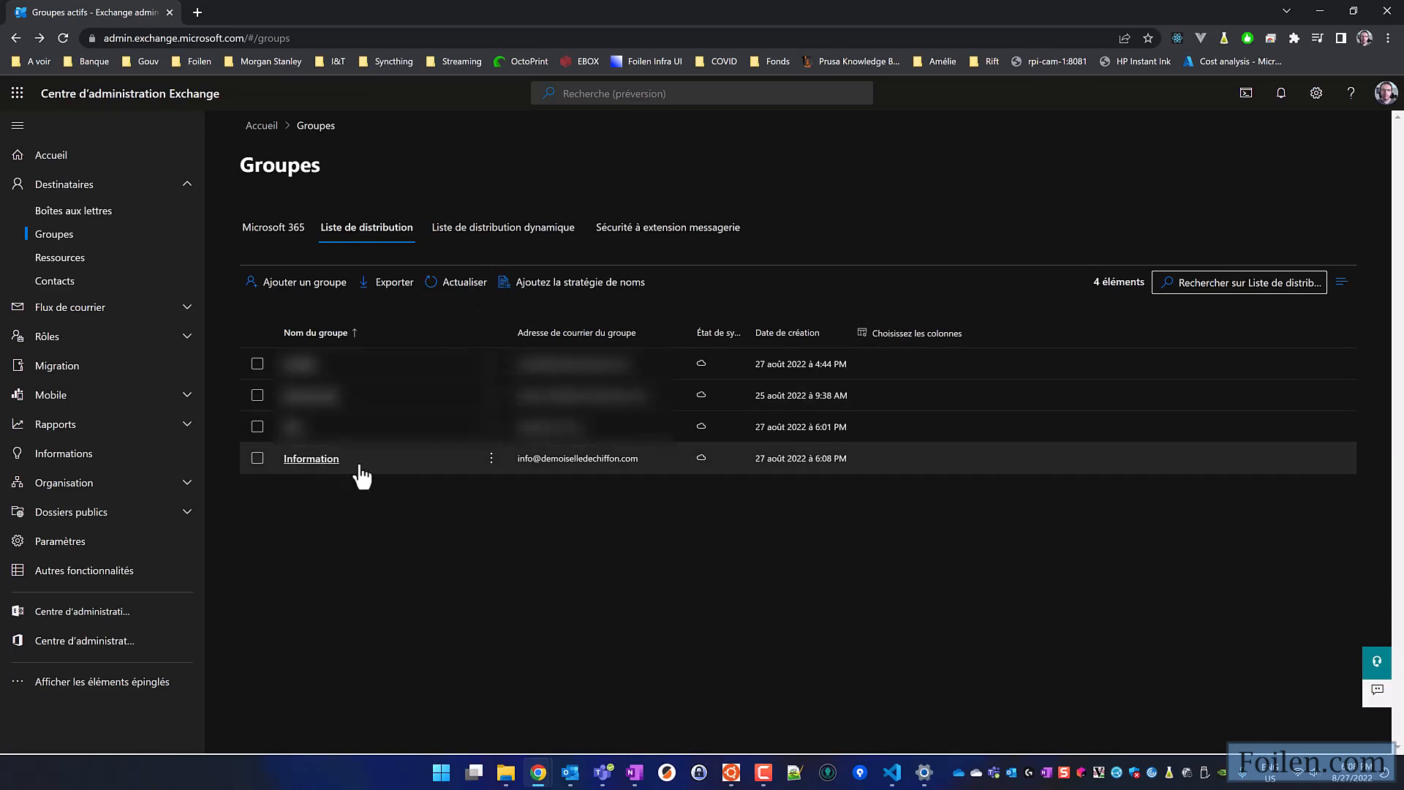
pyautogui.click(336, 466)
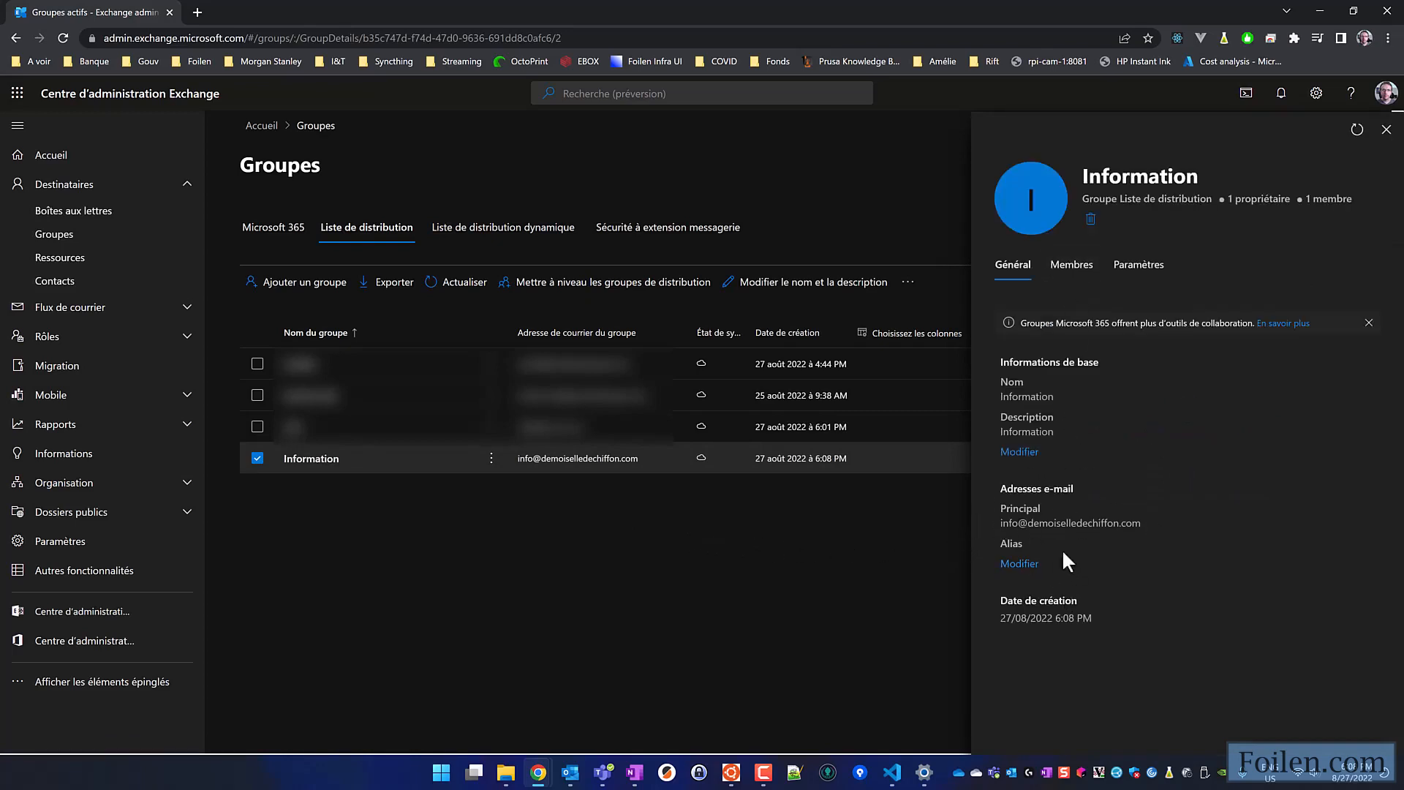
pyautogui.click(1067, 265)
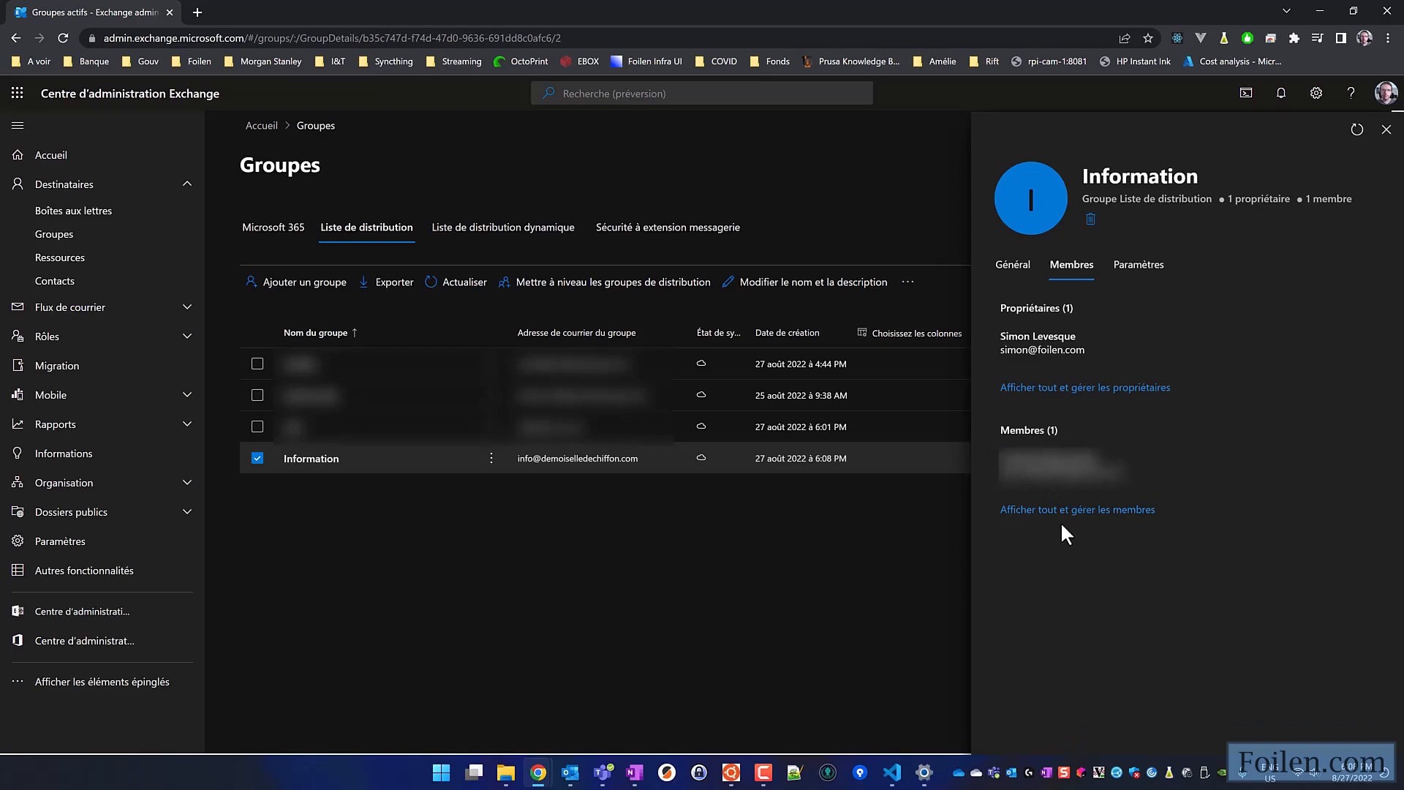
pyautogui.click(1139, 267)
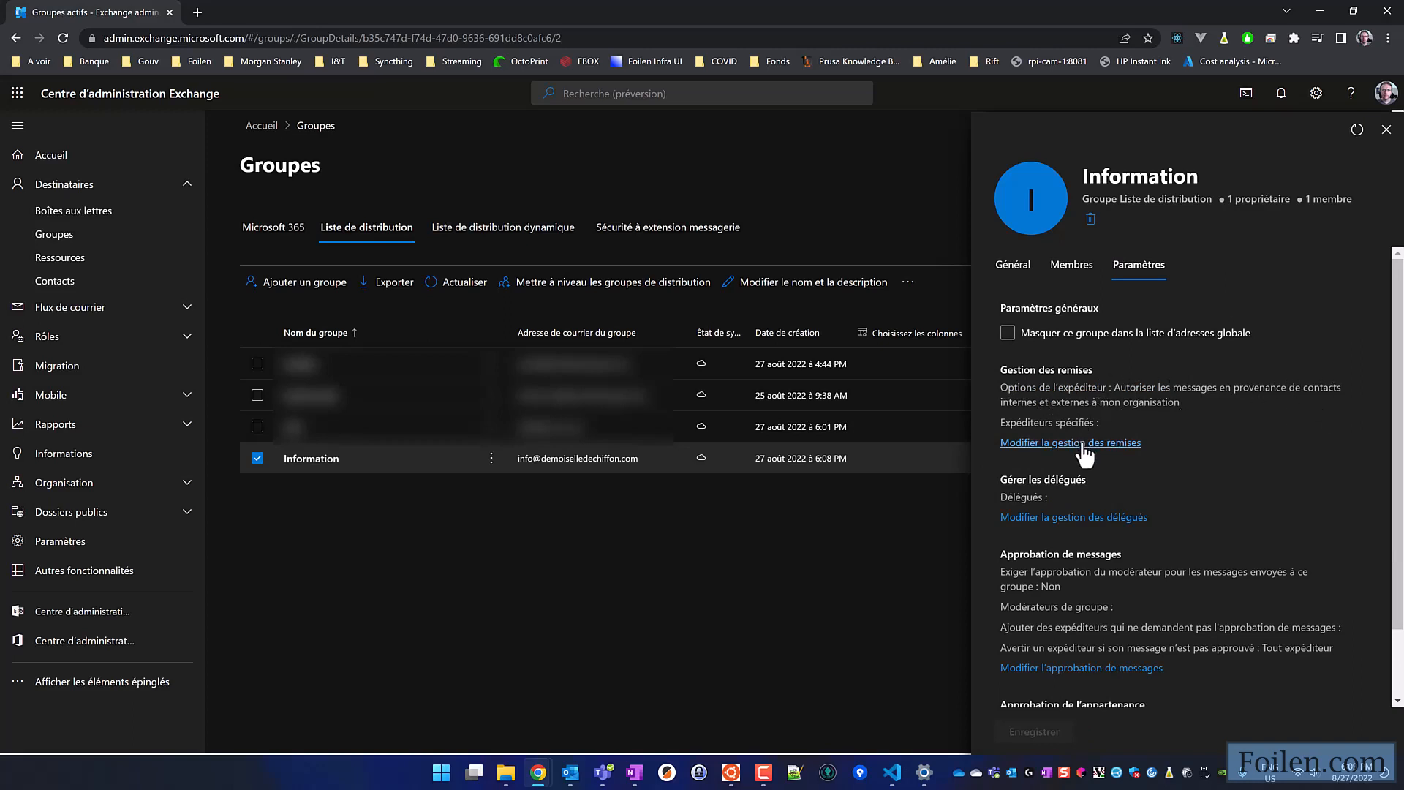
pyautogui.scroll(-1, 1207, 424)
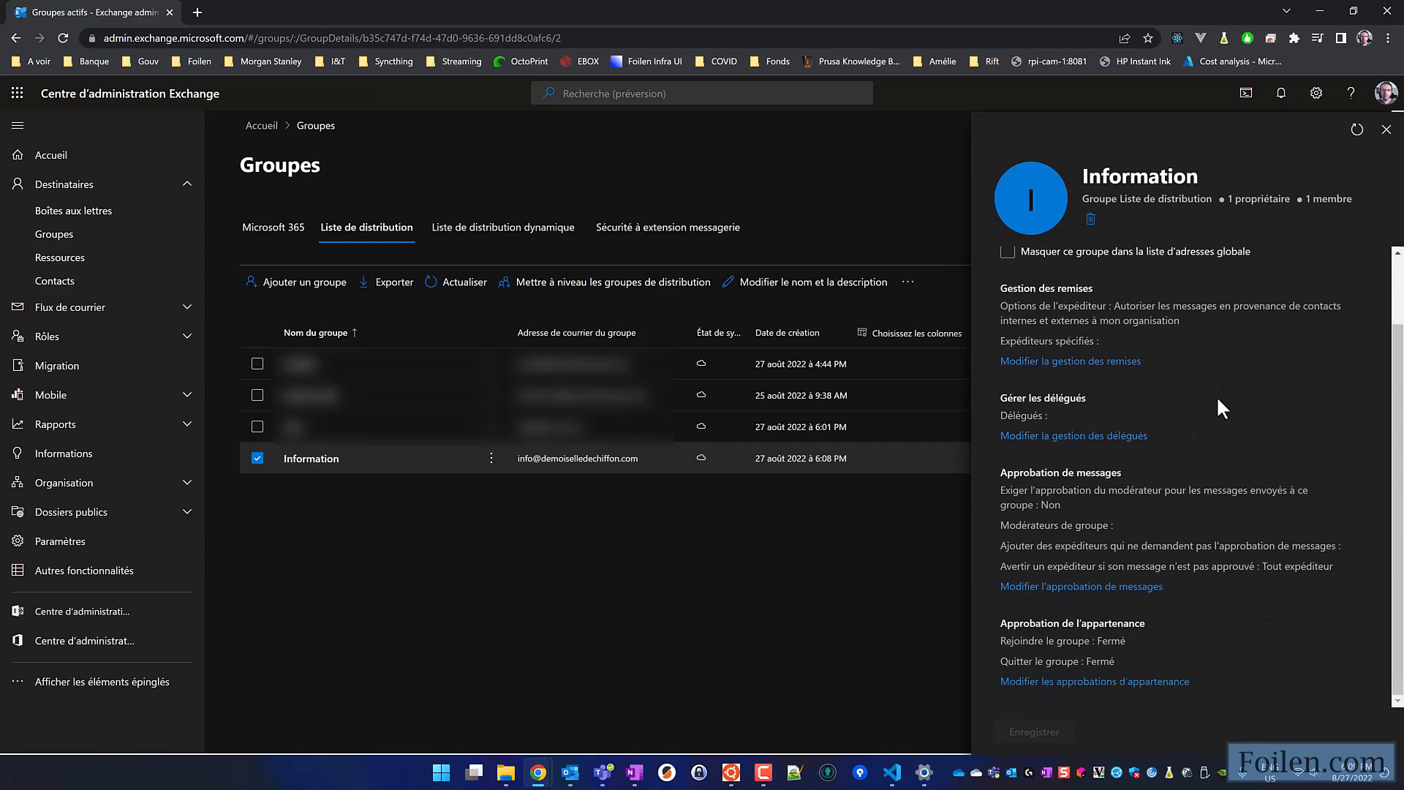